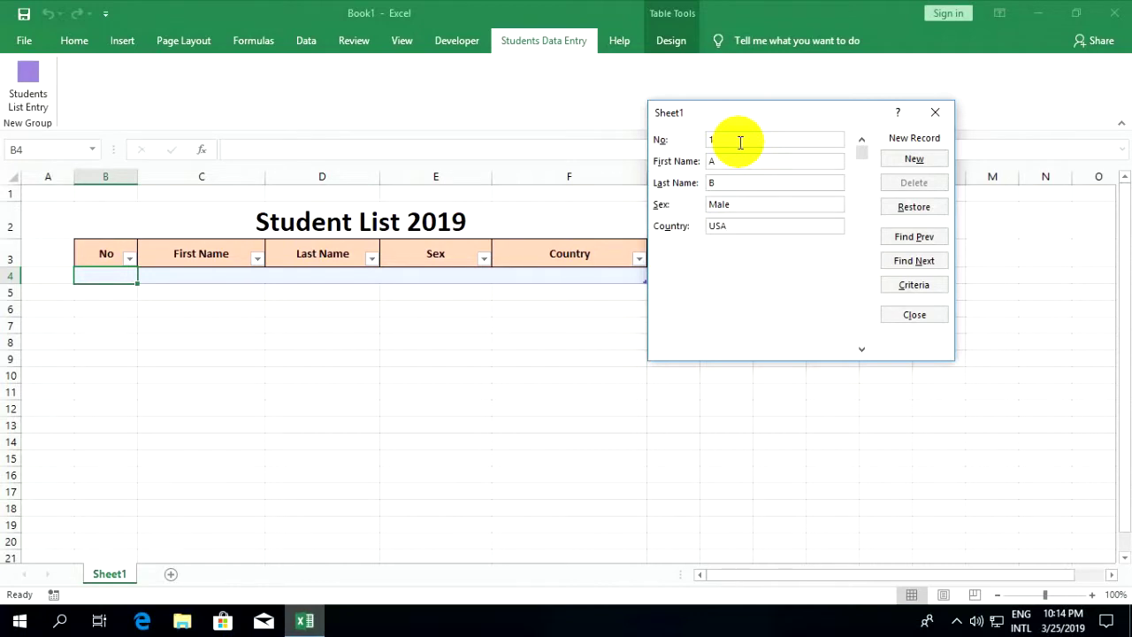
# - Commit the first student record (1, A, B, Male, USA) from the data form to row 4
pyautogui.press('Return')
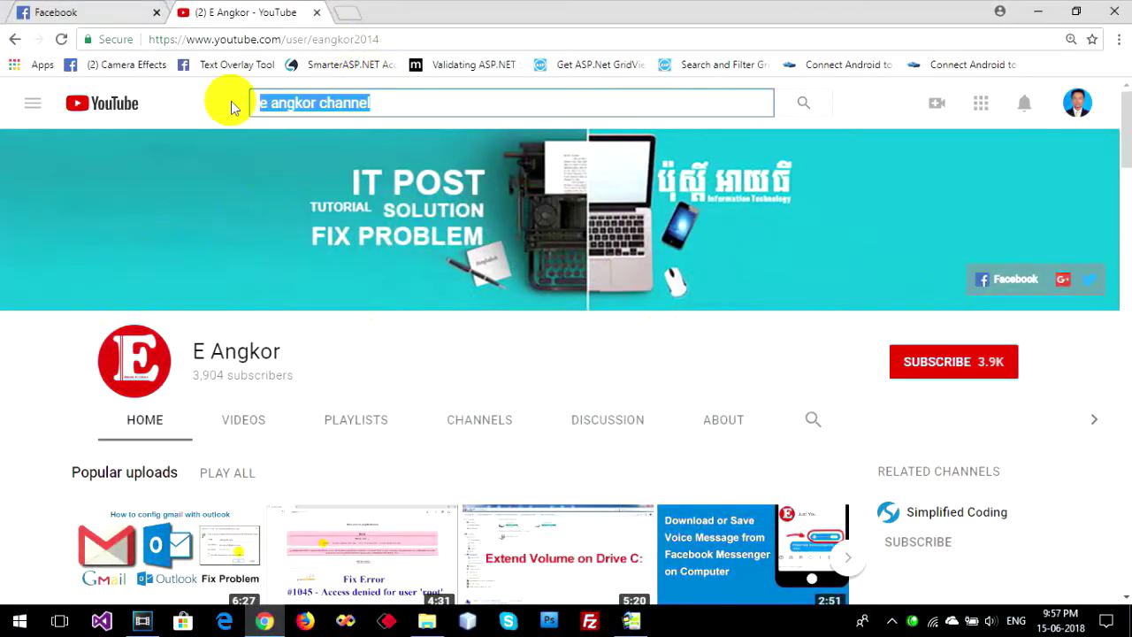
# - Subscribe to the IT tutorial YouTube channel
pyautogui.click(961, 369)
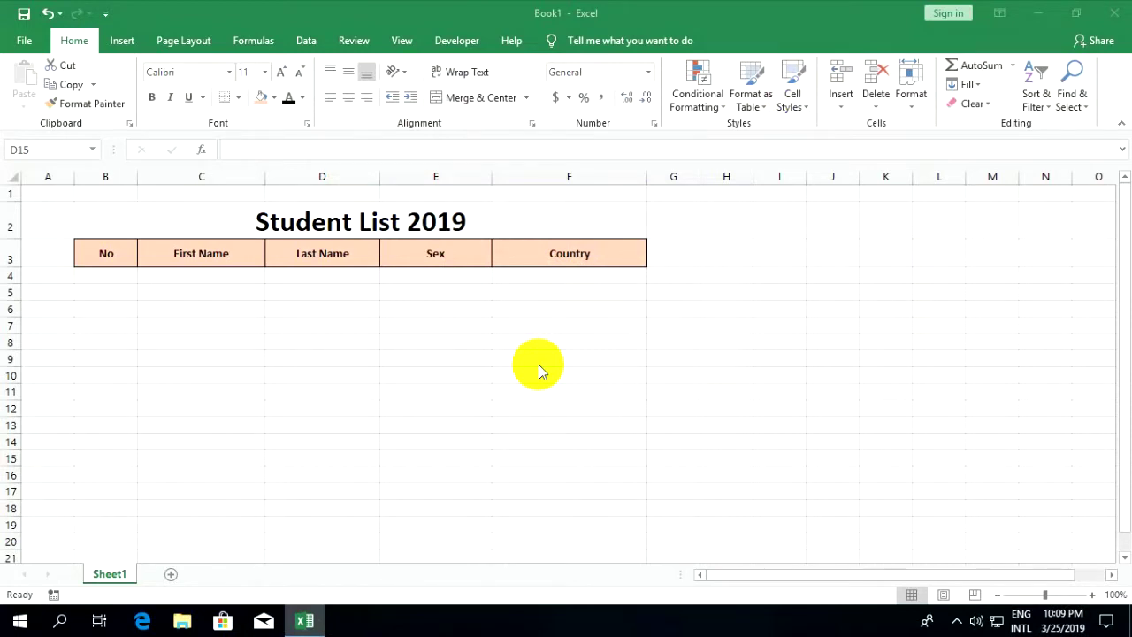
# - Select header cells B3:F3, No through Country
pyautogui.moveTo(109, 250); pyautogui.dragTo(516, 259)
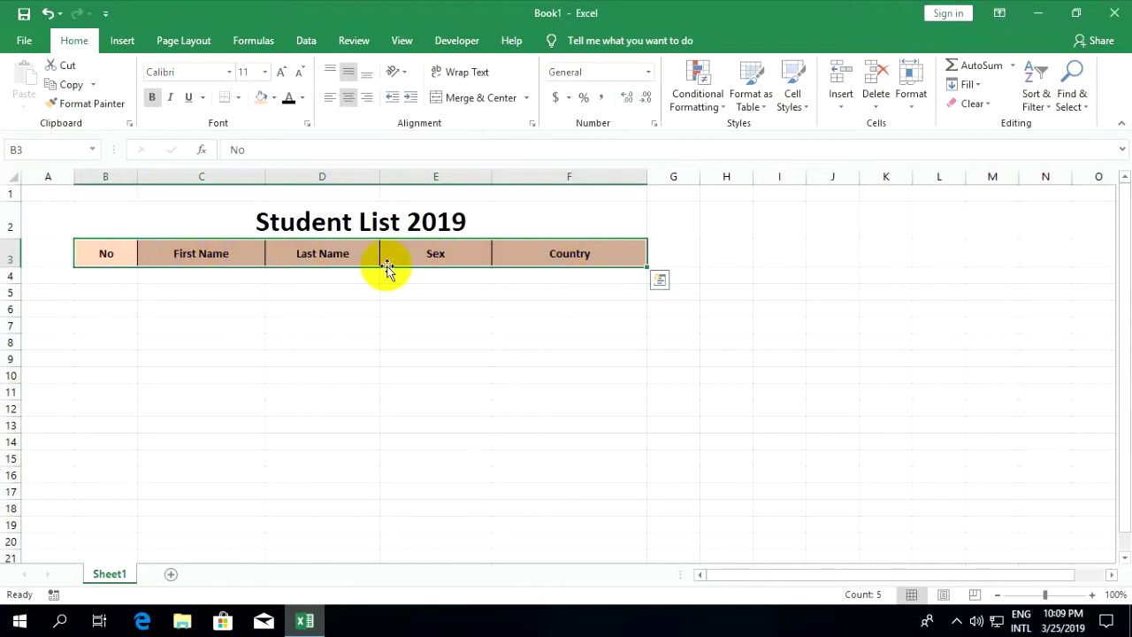
pyautogui.click(110, 272)
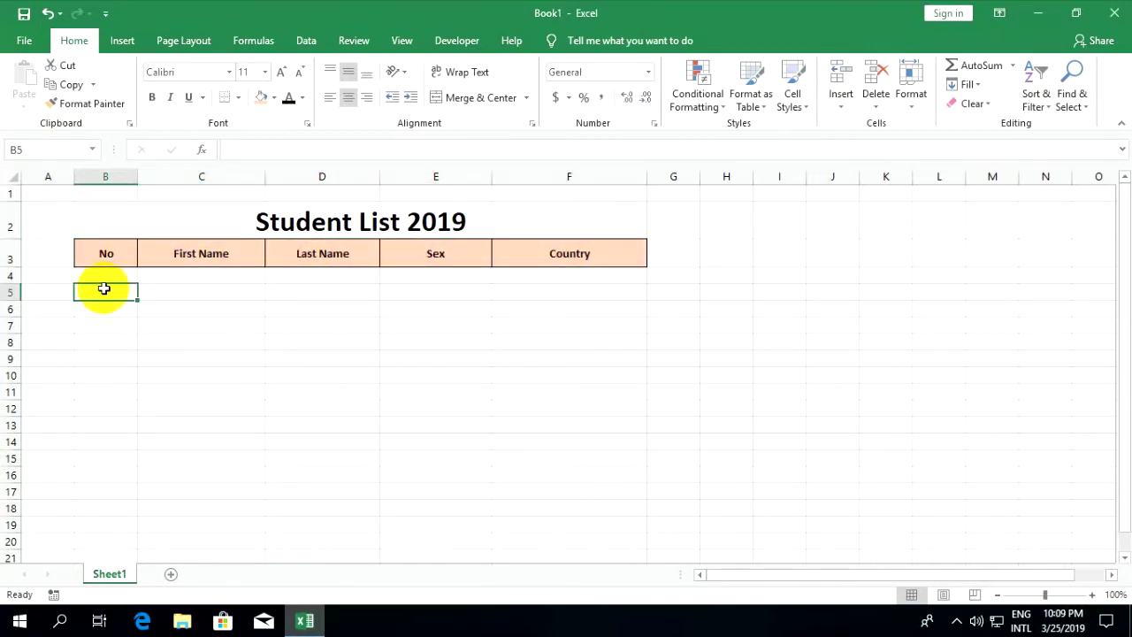
pyautogui.moveTo(101, 258); pyautogui.dragTo(530, 244)
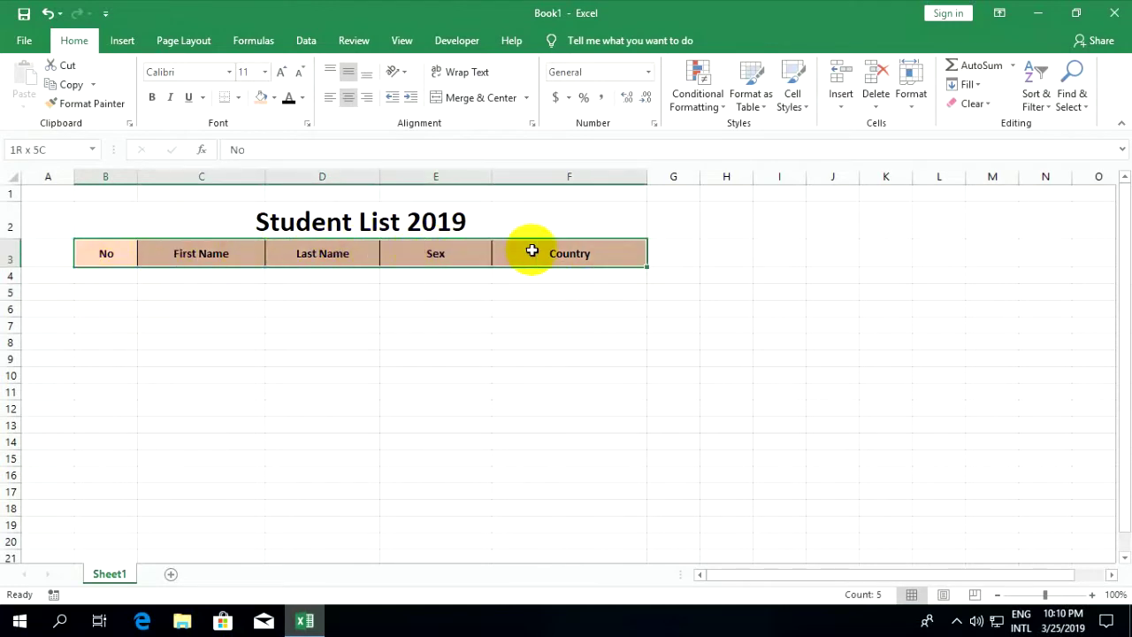
# - Insert a table from the selected headers with 'My table has headers' ticked
pyautogui.click(123, 45)
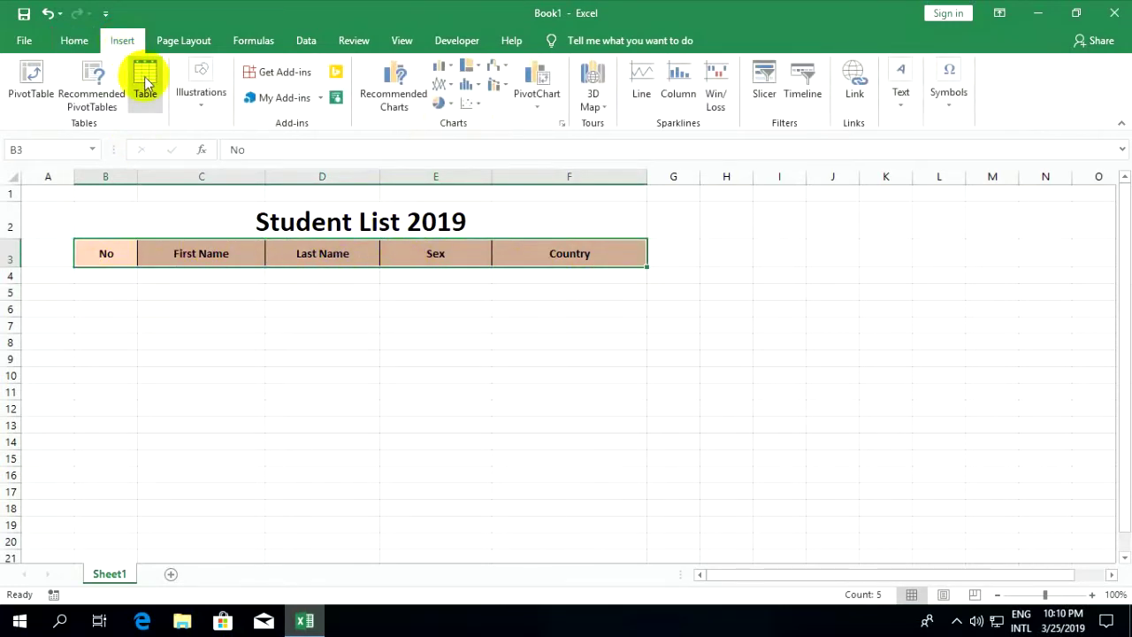
pyautogui.click(144, 78)
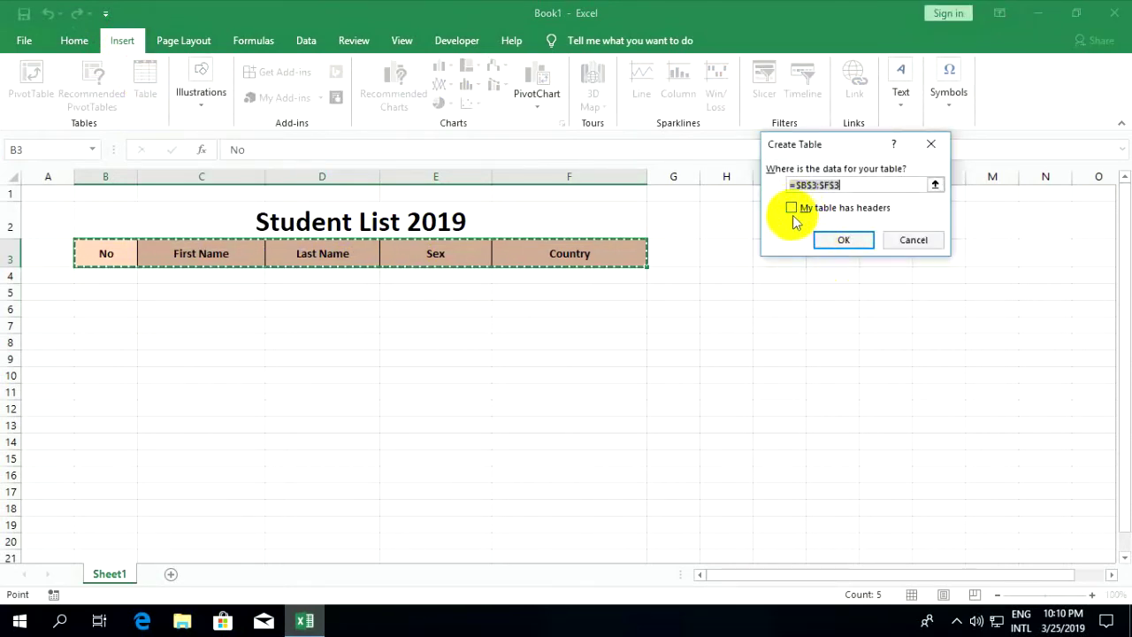
pyautogui.click(793, 212)
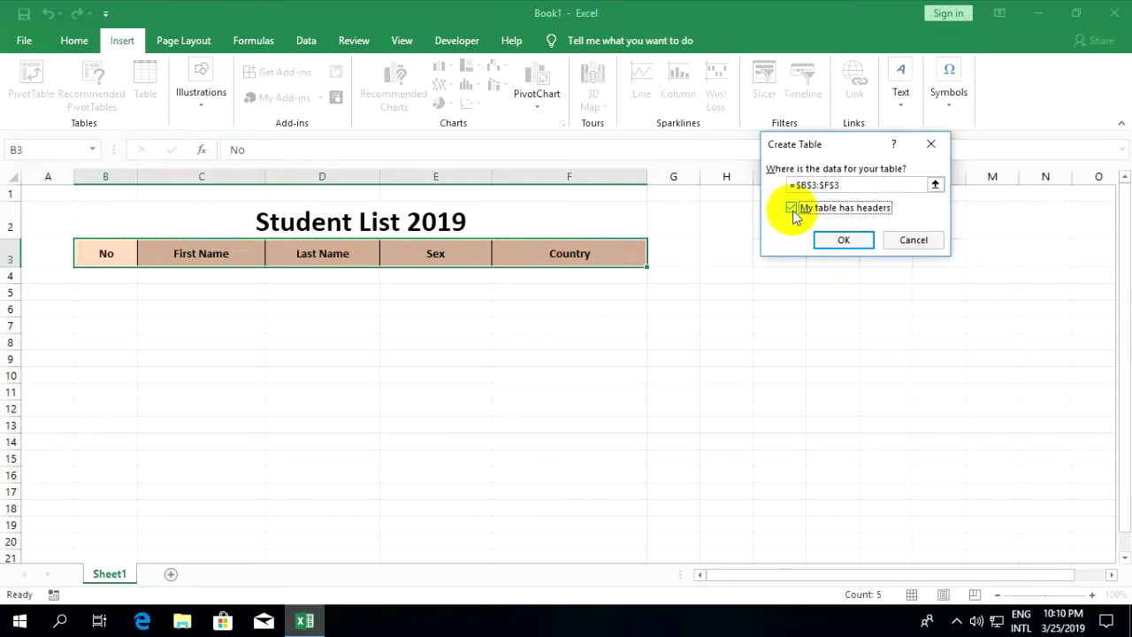
pyautogui.click(843, 240)
# - Reselect the new table's header row B3:F3
pyautogui.moveTo(93, 250); pyautogui.dragTo(673, 283)
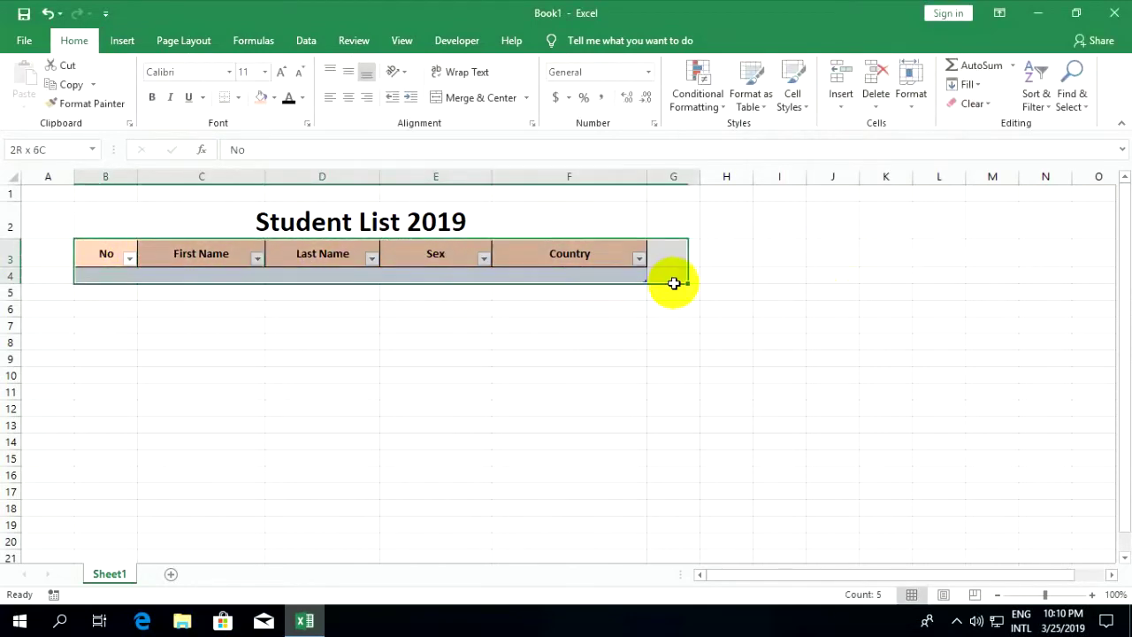
pyautogui.click(482, 291)
pyautogui.click(147, 376)
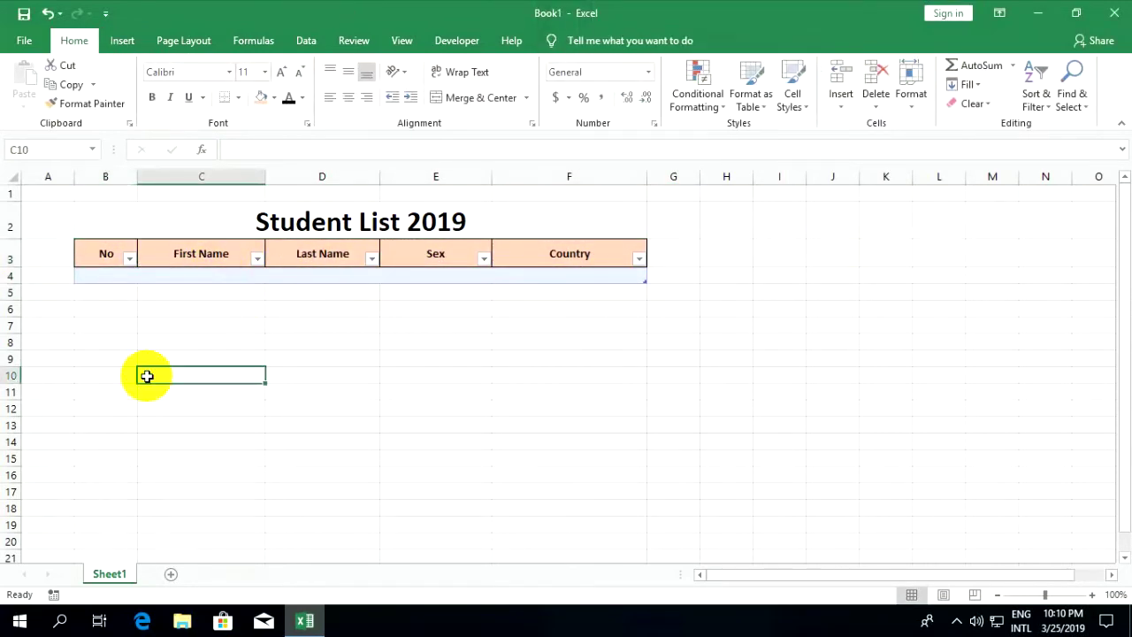
pyautogui.moveTo(94, 250); pyautogui.dragTo(581, 250)
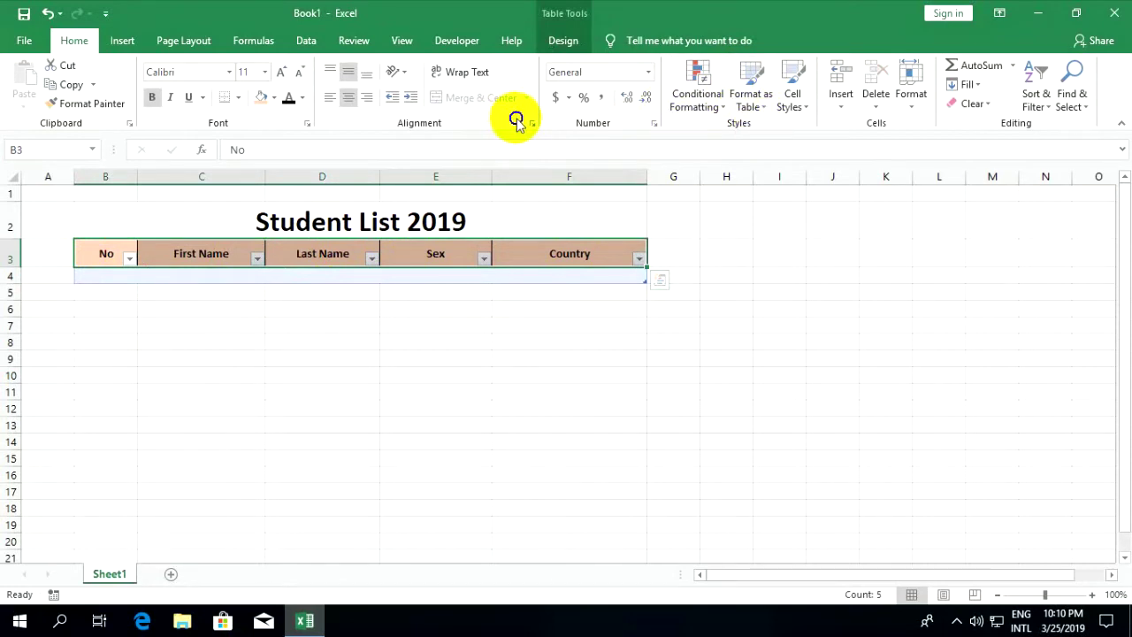
# - Open Excel Options on the Customize the Ribbon page from the ribbon's right-click menu
pyautogui.rightClick(517, 120)
pyautogui.rightClick(508, 113)
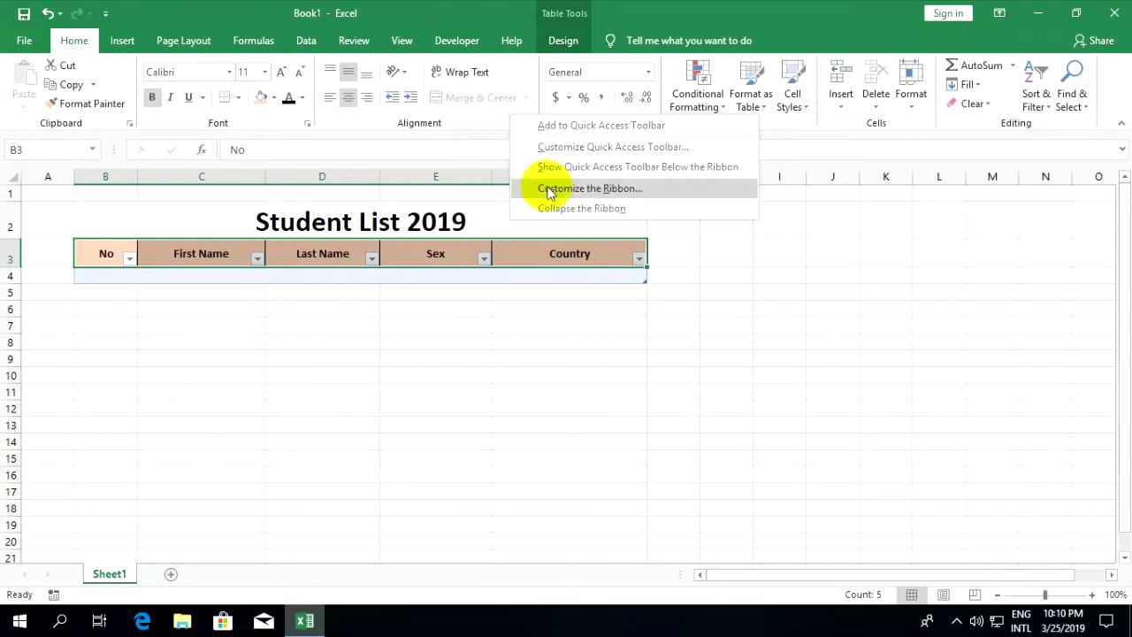
pyautogui.click(619, 187)
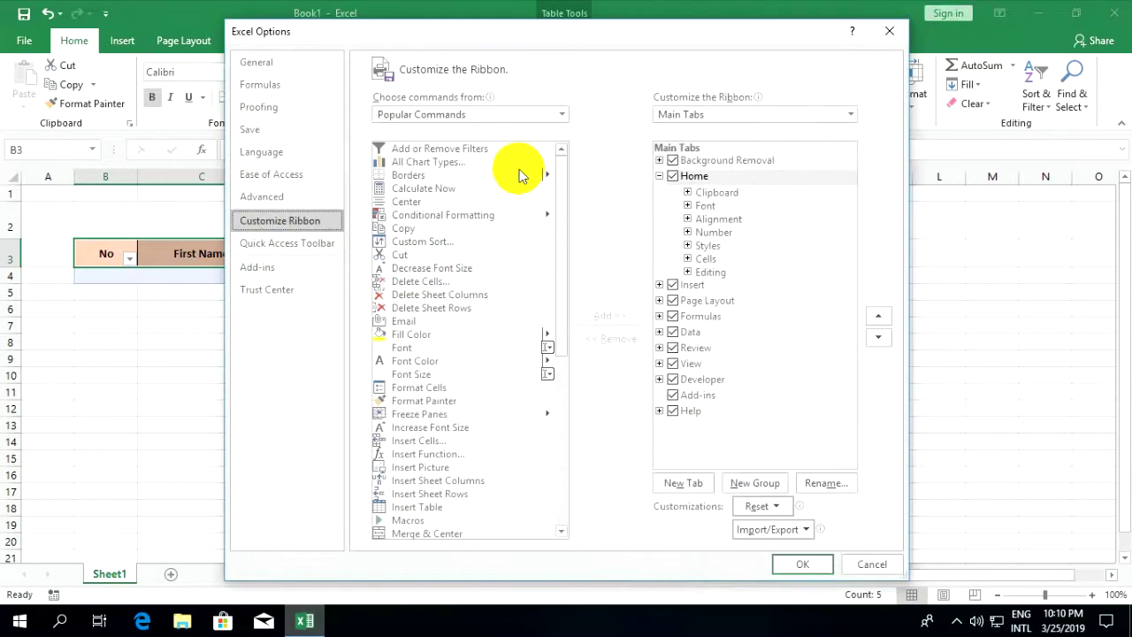
pyautogui.click(480, 114)
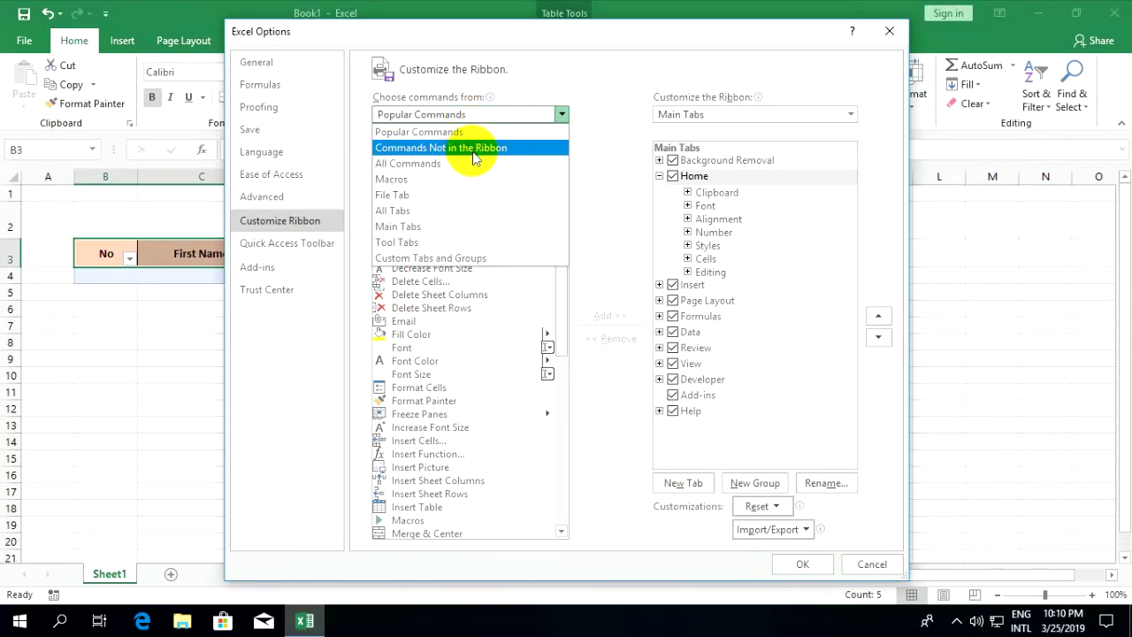
# - Show Commands Not in the Ribbon and select the Form… command
pyautogui.click(472, 149)
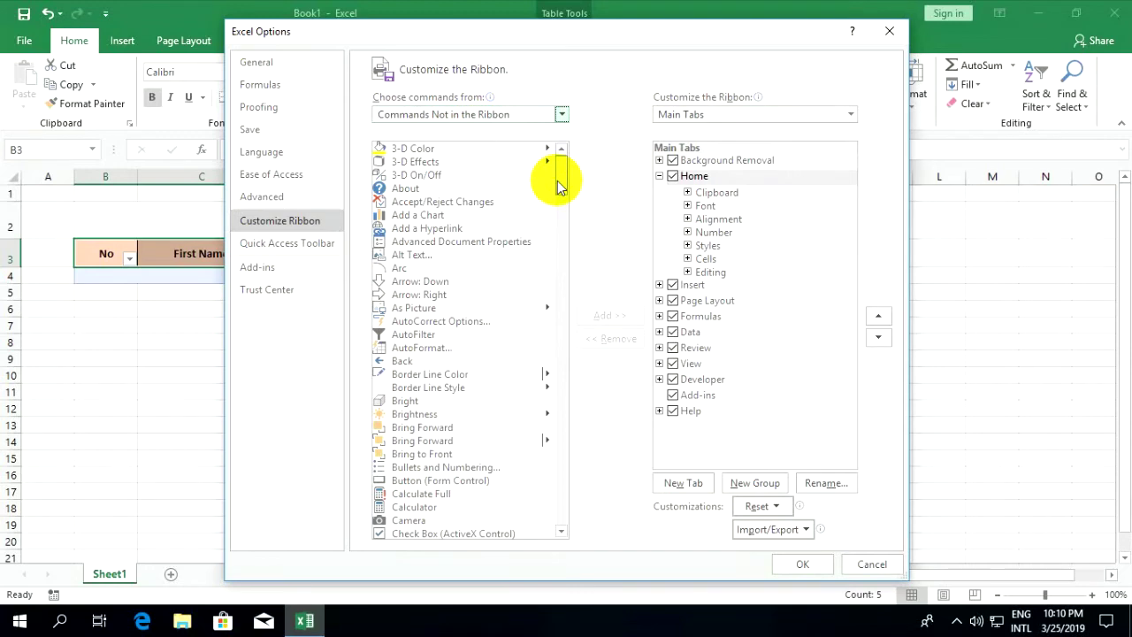
pyautogui.moveTo(558, 177); pyautogui.dragTo(558, 286)
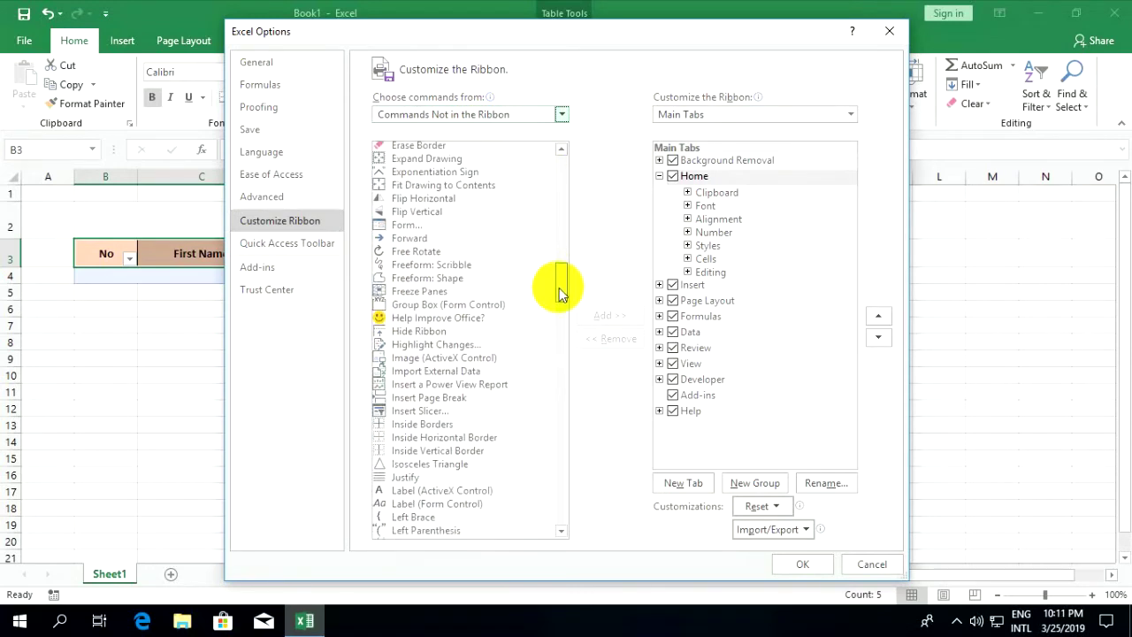
pyautogui.click(405, 224)
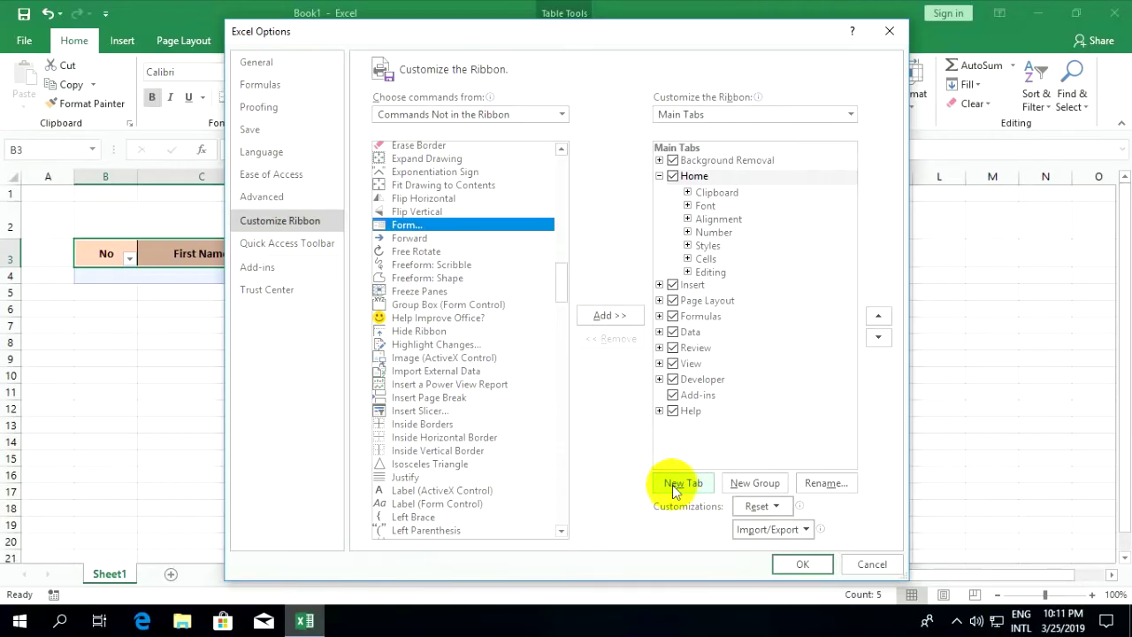
# - Add a New Tab (Custom) and move it down five places so it sits just before Help
pyautogui.click(674, 484)
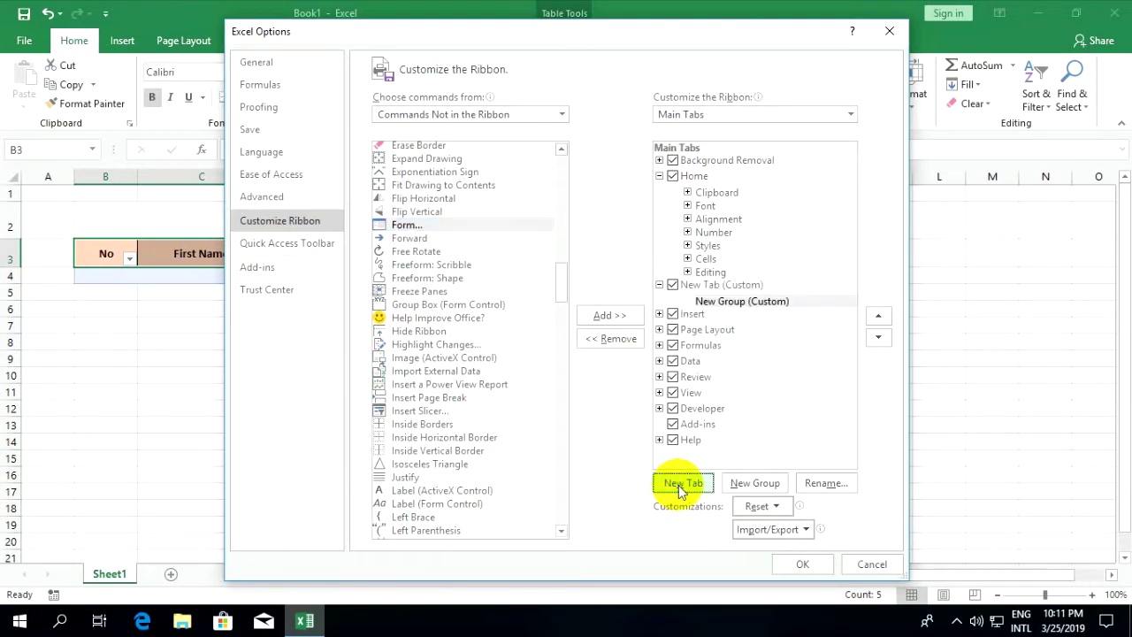
pyautogui.click(728, 289)
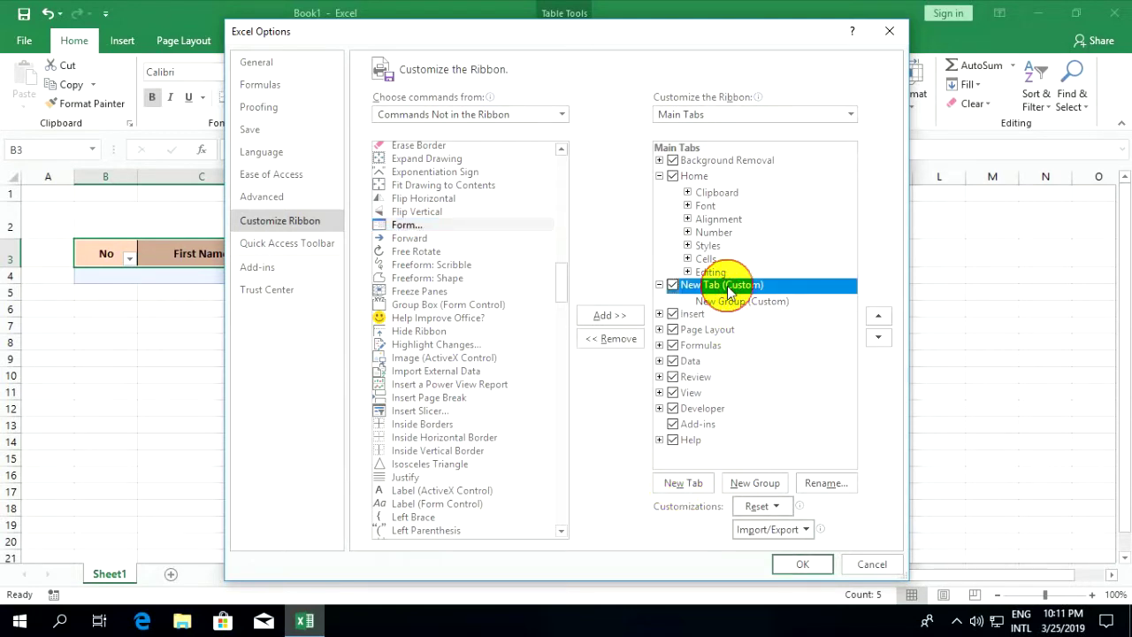
pyautogui.click(878, 339)
pyautogui.click(878, 338)
pyautogui.click(878, 338)
pyautogui.click(878, 339)
pyautogui.click(878, 339)
pyautogui.click(878, 339)
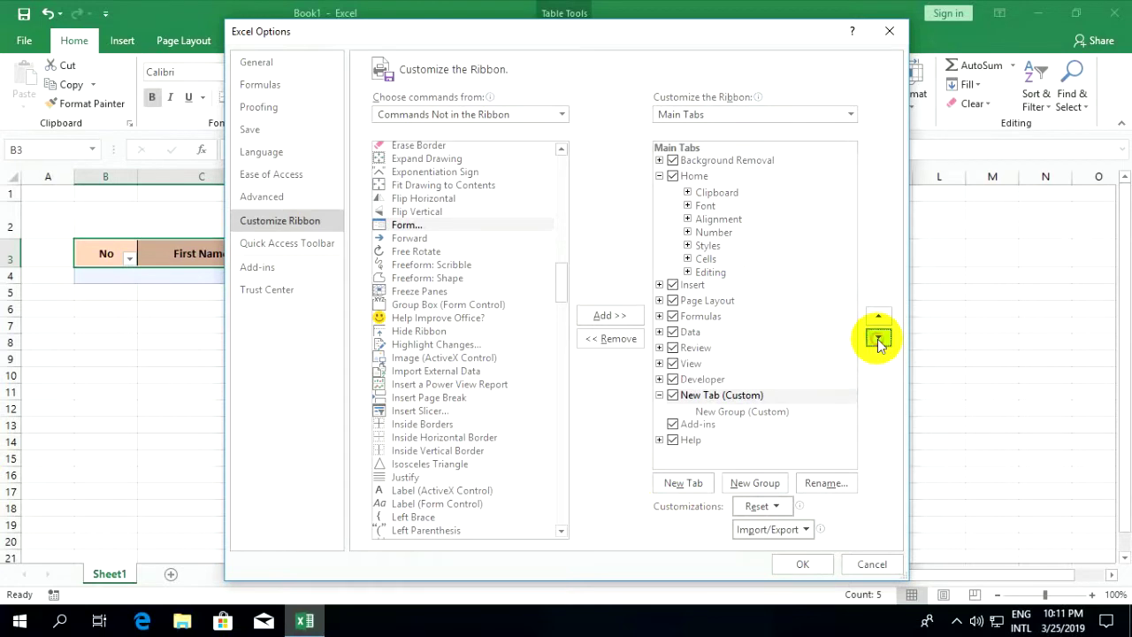
pyautogui.click(879, 338)
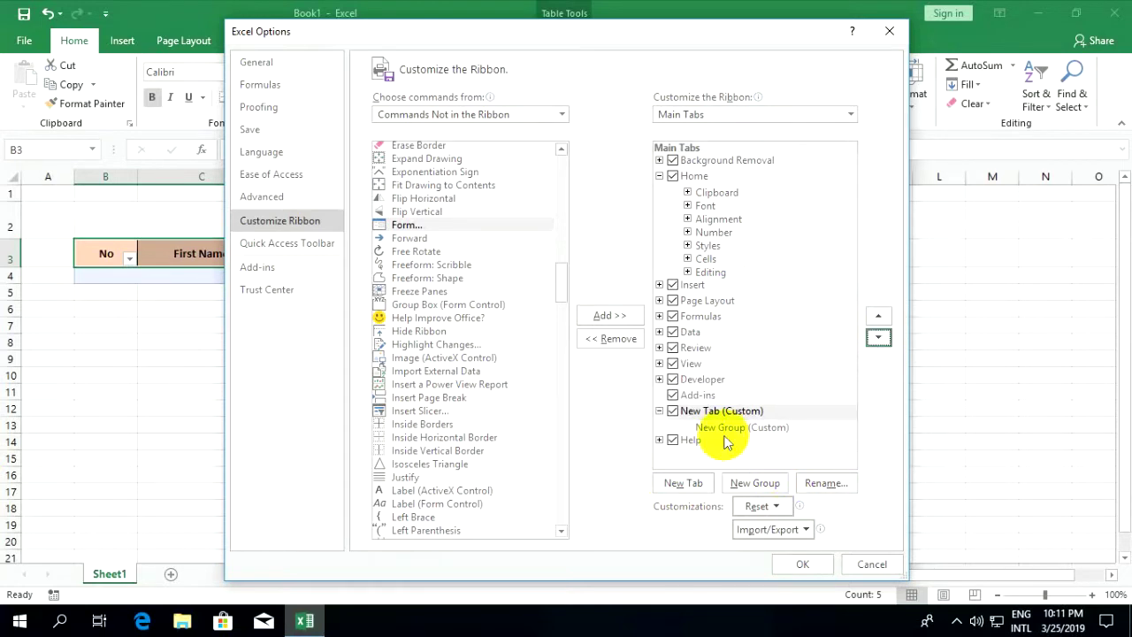
pyautogui.click(699, 412)
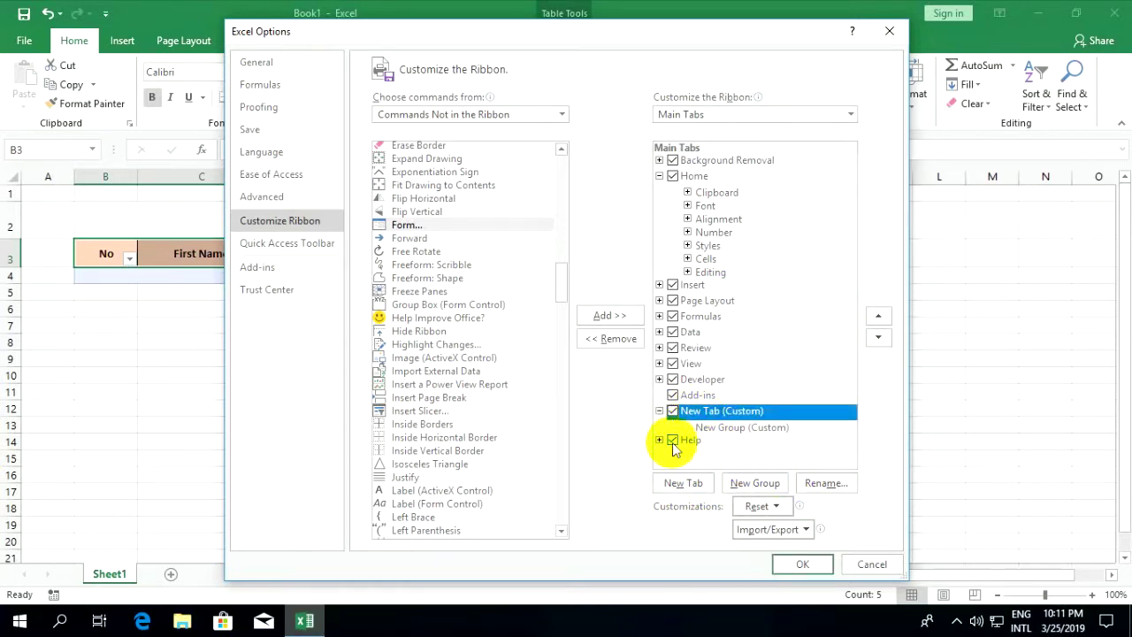
# - Rename the New Tab (Custom) to 'Students Data Entry'
pyautogui.click(821, 483)
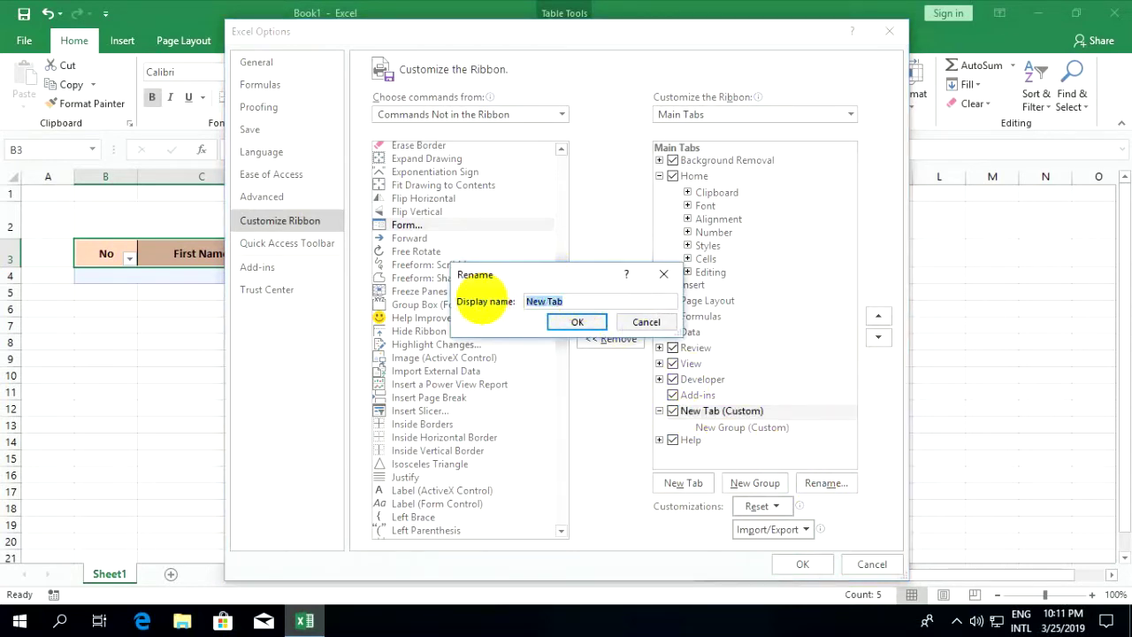
pyautogui.write('Data Entry')
pyautogui.click(559, 300)
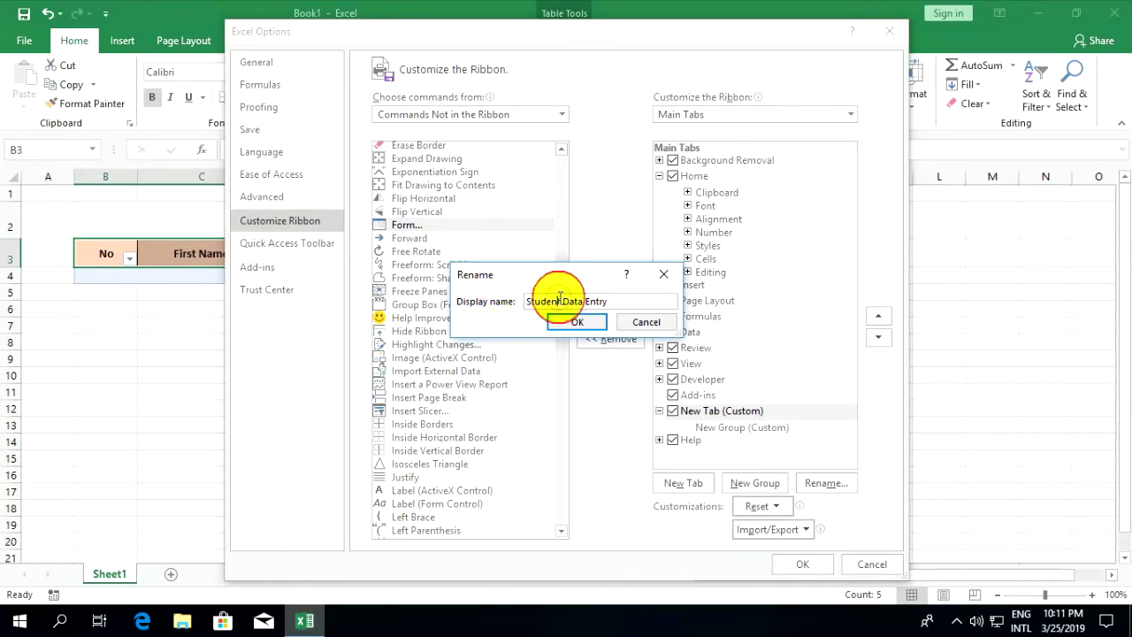
pyautogui.write('s')
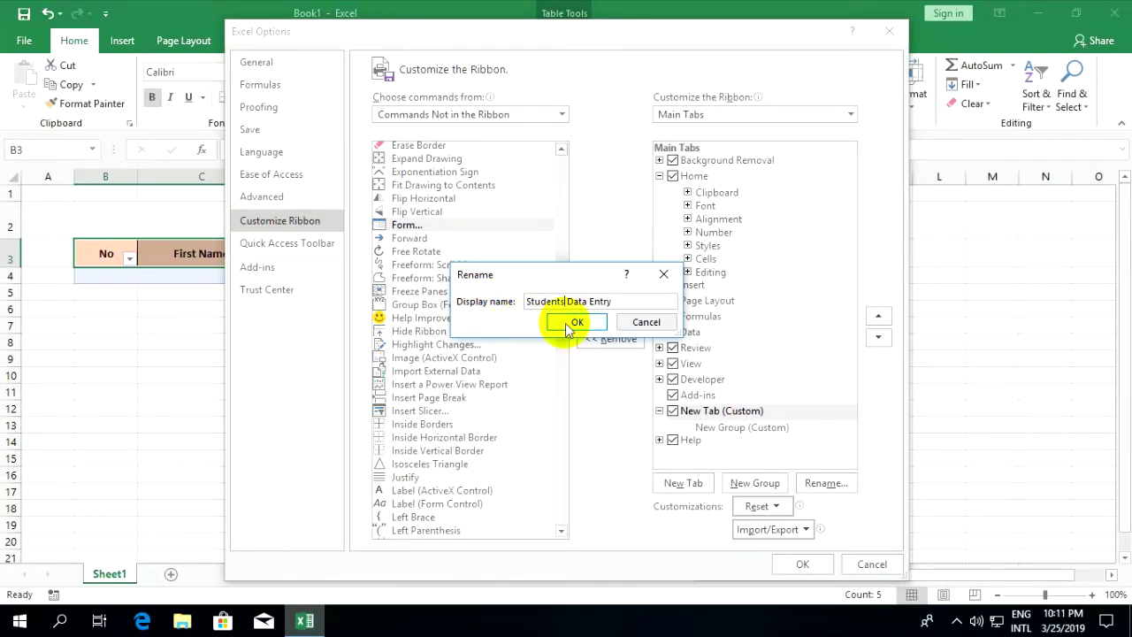
pyautogui.click(570, 323)
pyautogui.click(749, 413)
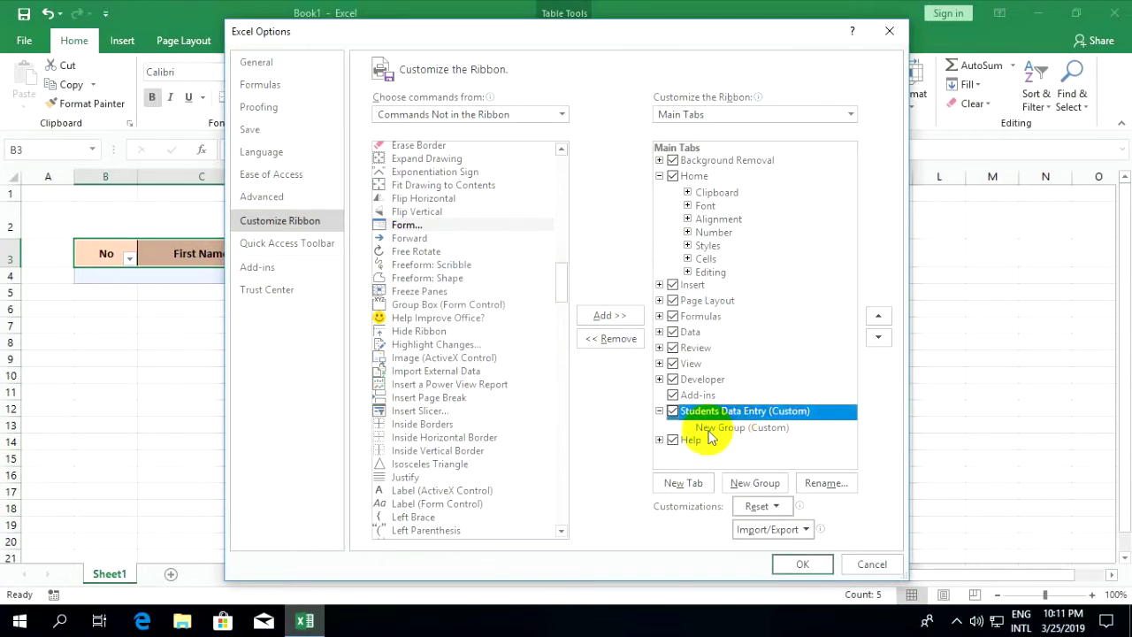
# - Add the Form… command to the tab's New Group (Custom) and open its Rename dialog
pyautogui.click(716, 427)
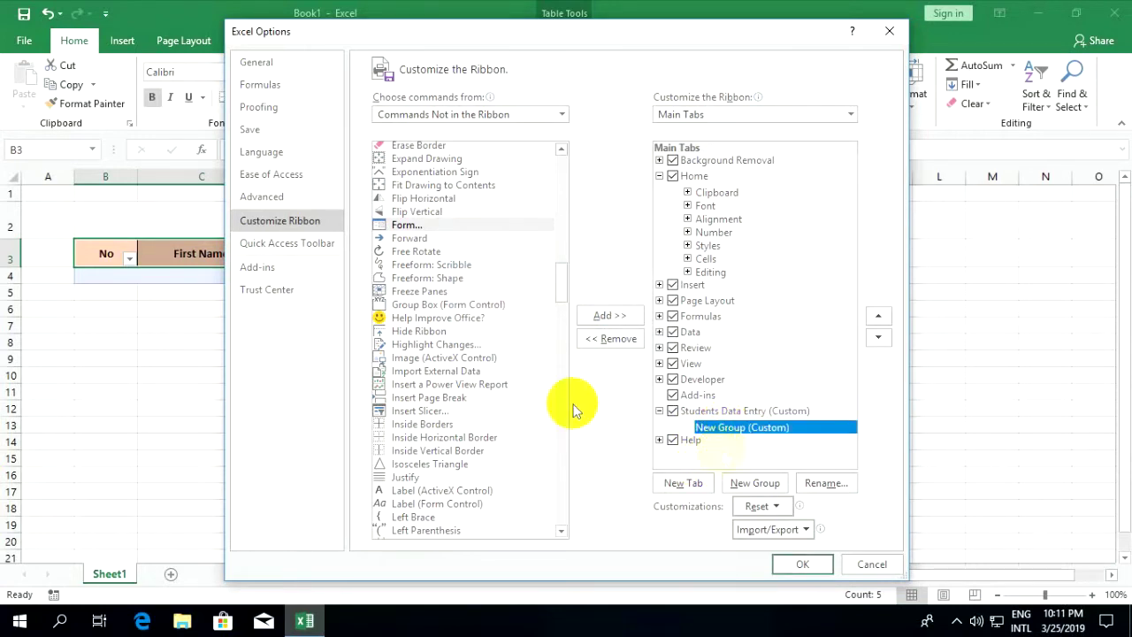
pyautogui.click(402, 225)
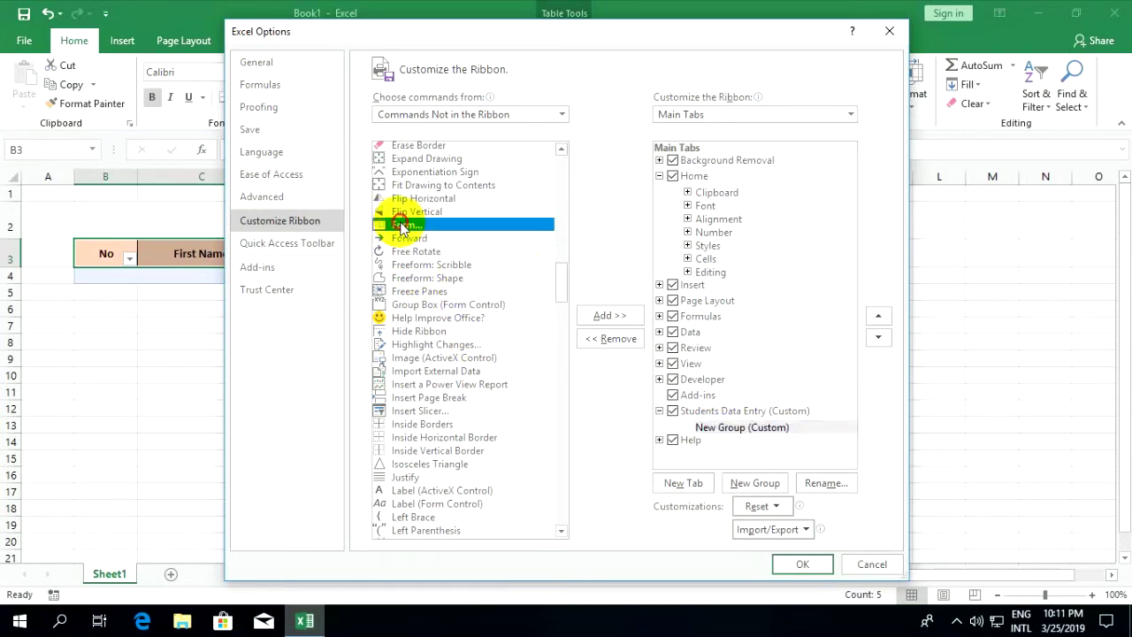
pyautogui.click(608, 315)
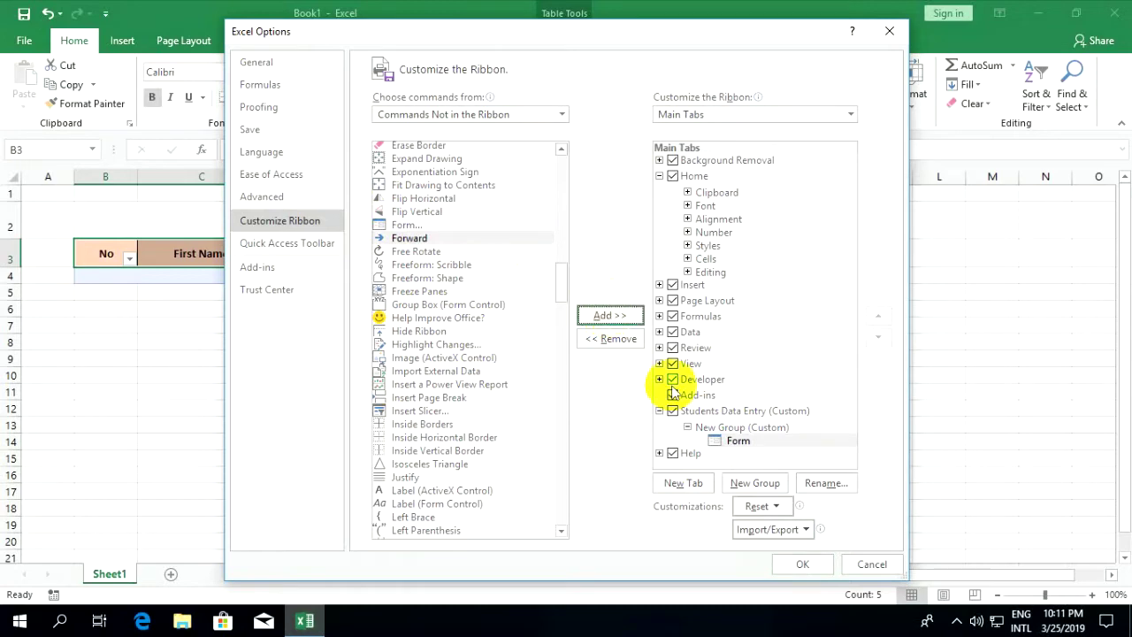
pyautogui.click(734, 445)
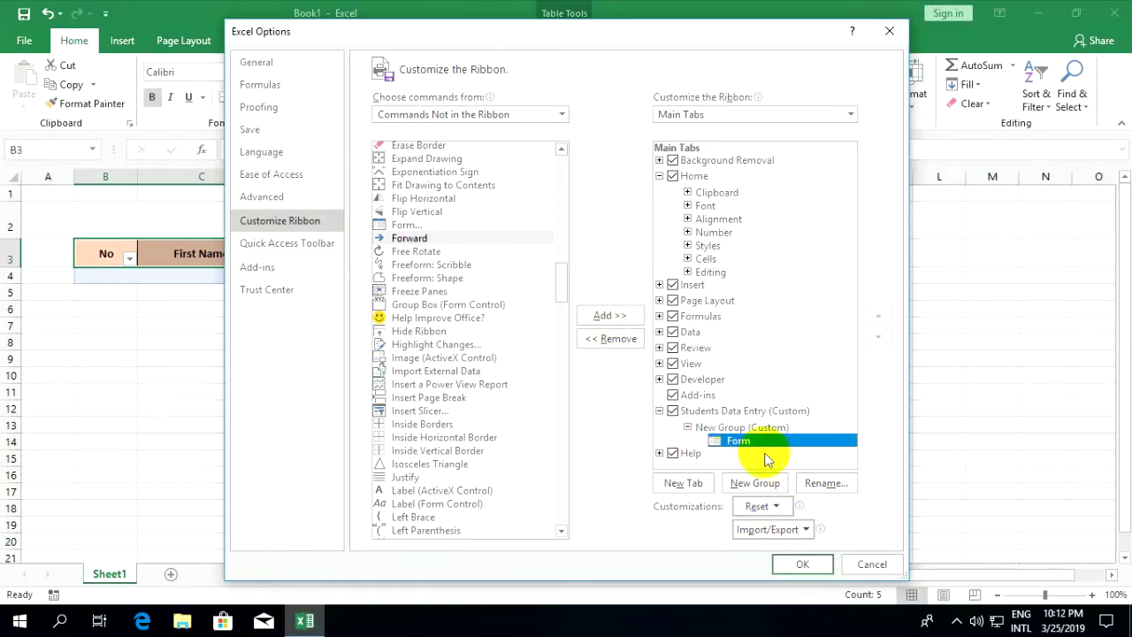
pyautogui.click(825, 483)
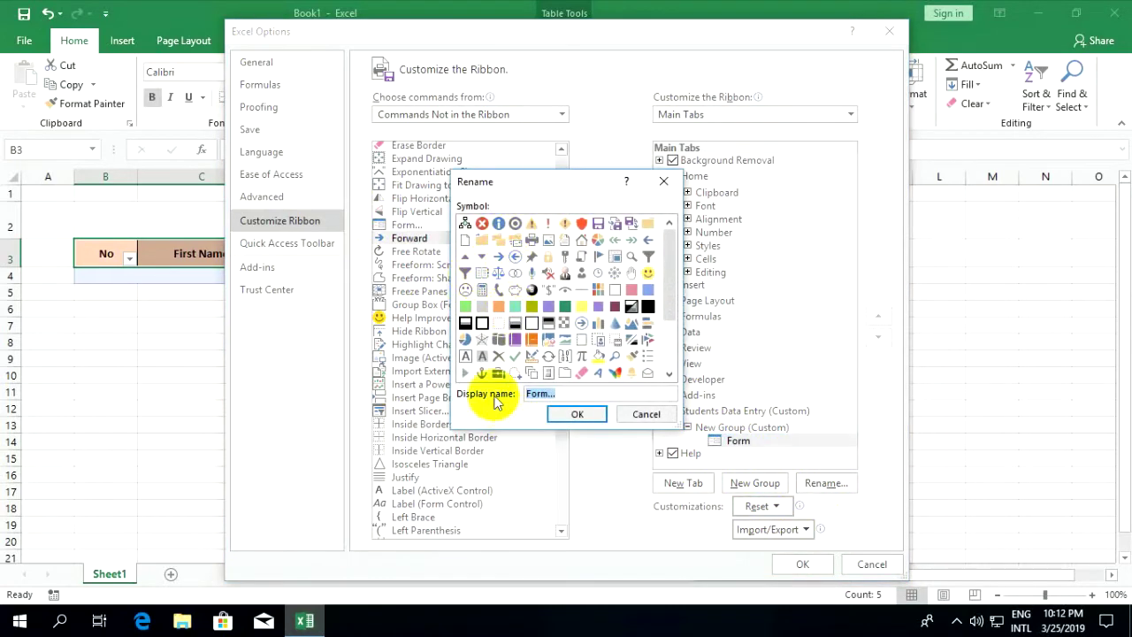
# - Rename the Form command to 'Students List Entry' with a purple symbol and apply the ribbon changes
pyautogui.click(548, 306)
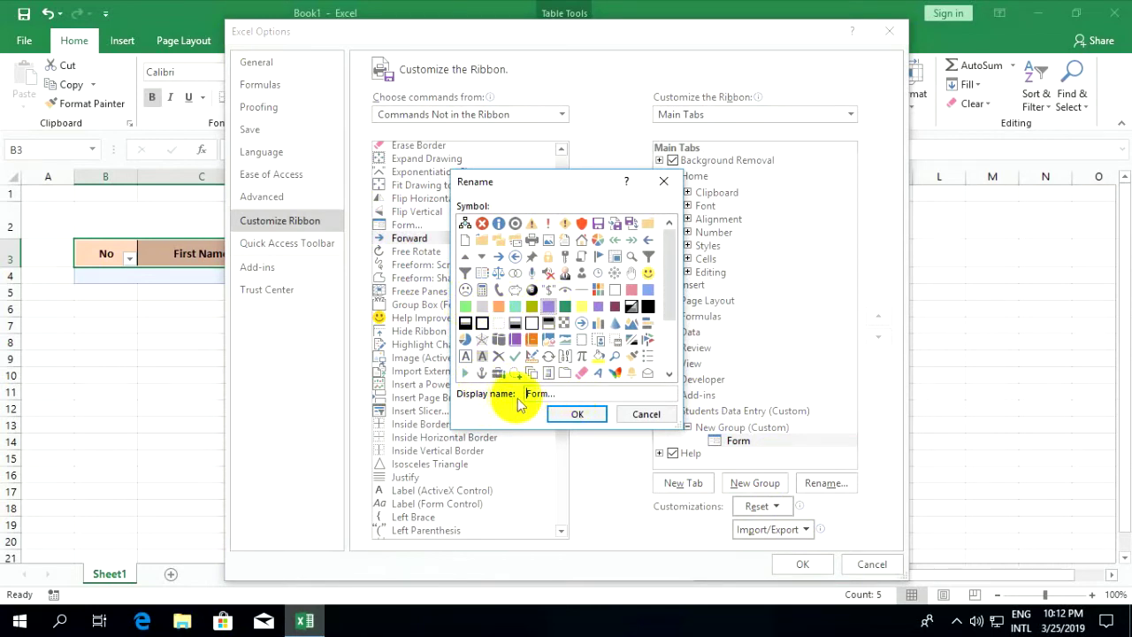
pyautogui.moveTo(567, 397); pyautogui.dragTo(523, 402)
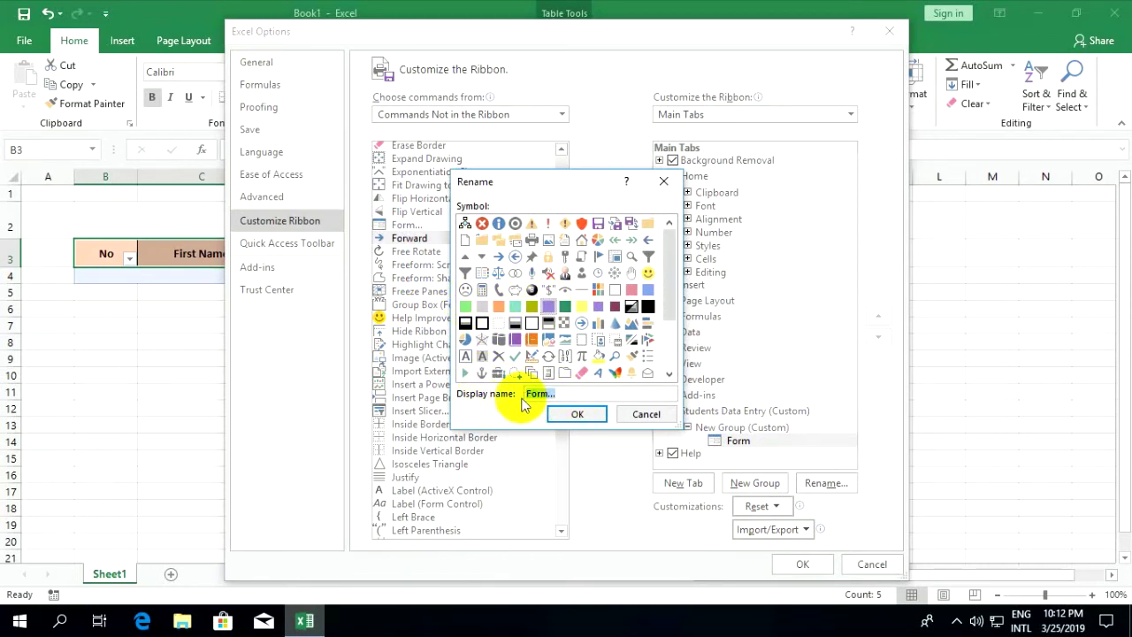
pyautogui.write('Students List Entry')
pyautogui.click(573, 416)
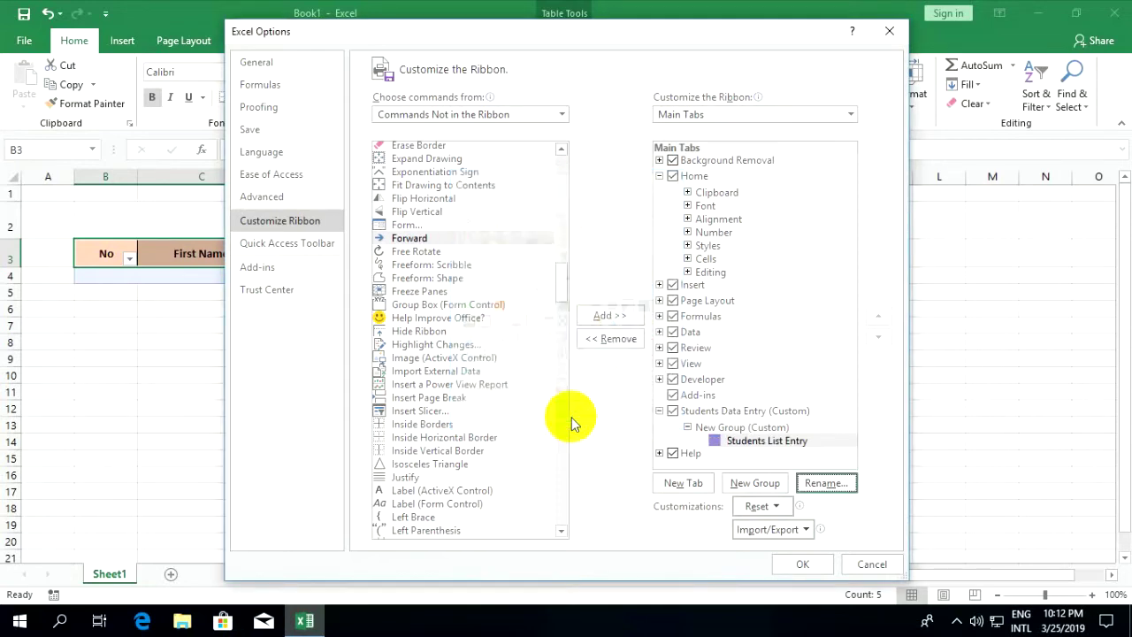
pyautogui.click(792, 565)
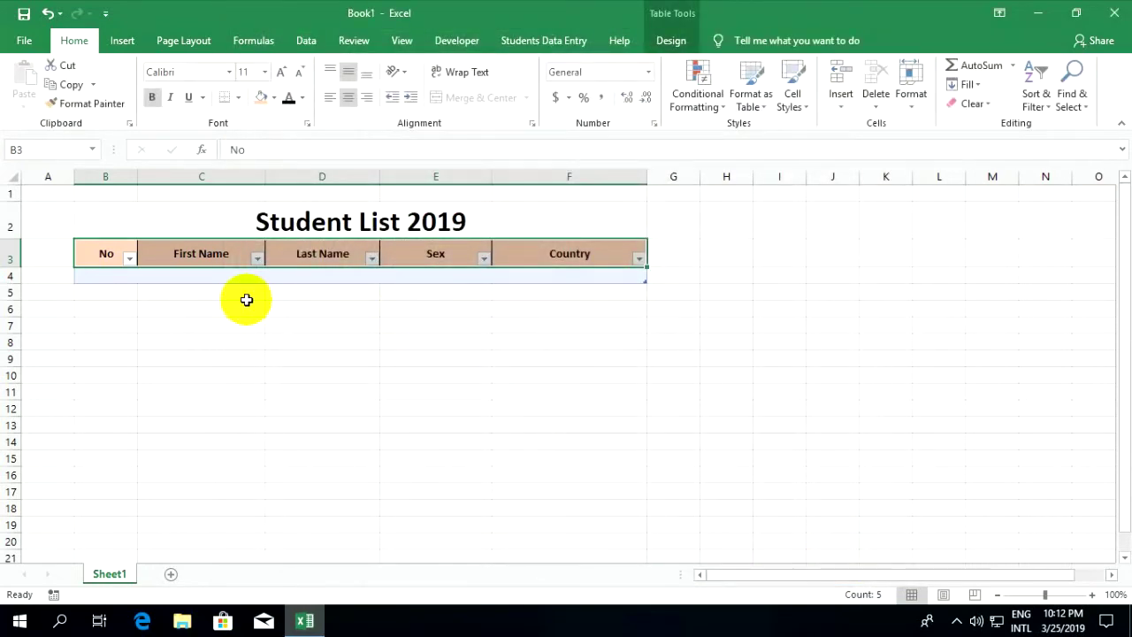
# - Select empty cell B8 and run Students List Entry from the Students Data Entry tab, which raises a range warning
pyautogui.click(122, 344)
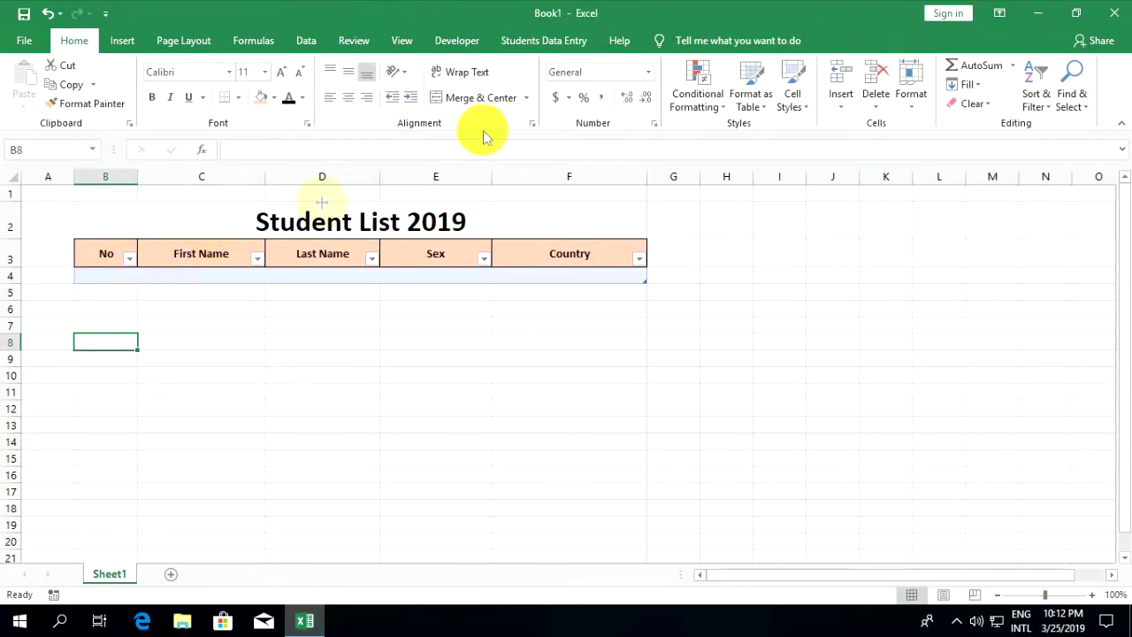
pyautogui.click(534, 42)
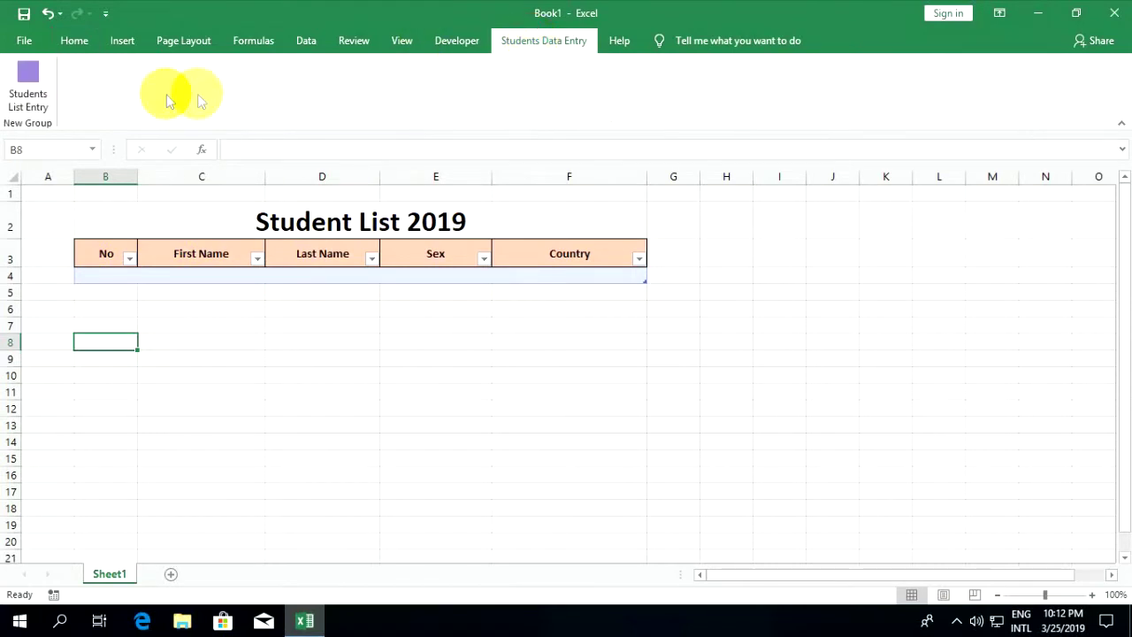
pyautogui.click(29, 89)
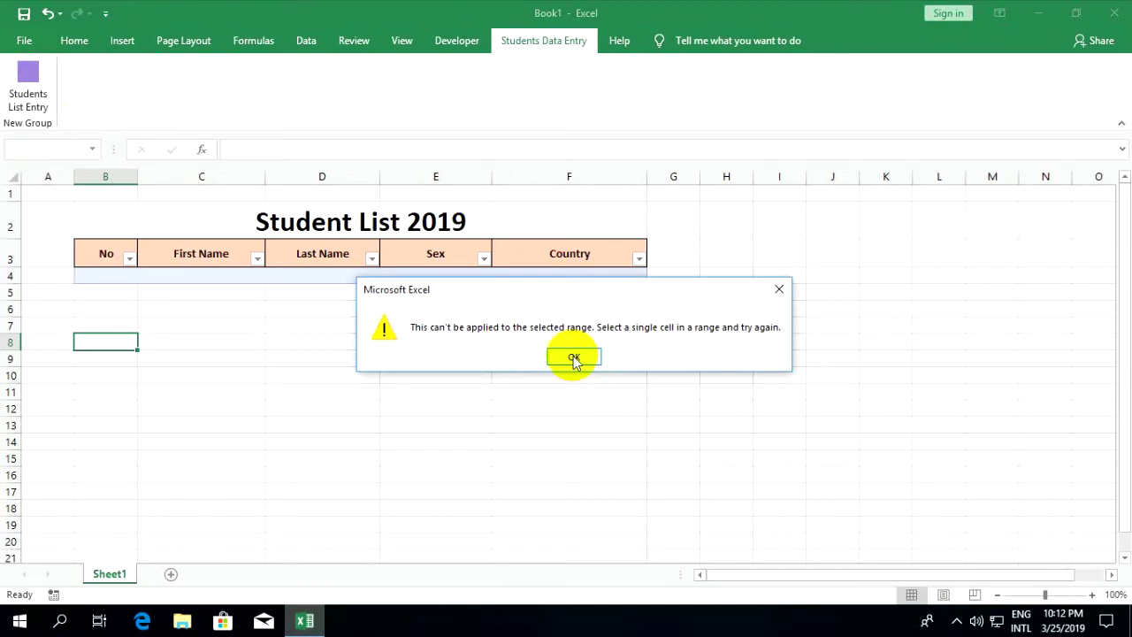
# - Dismiss the warning, select table cell B4, and open the Students List Entry form, moving it aside
pyautogui.click(573, 356)
pyautogui.click(106, 273)
pyautogui.click(29, 89)
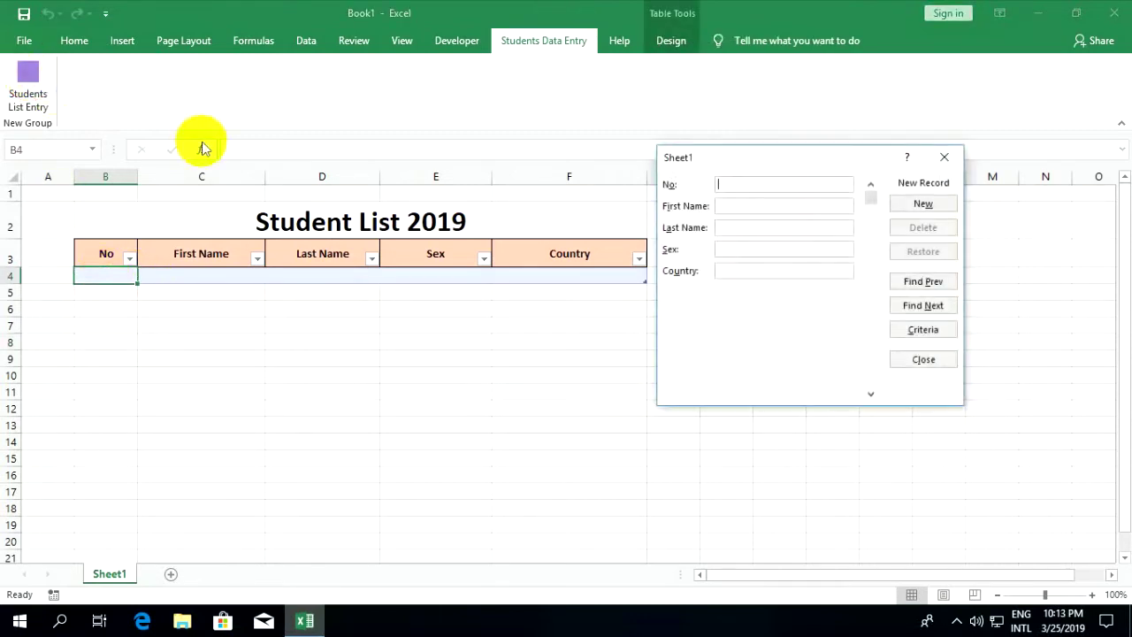
pyautogui.moveTo(725, 158); pyautogui.dragTo(762, 133)
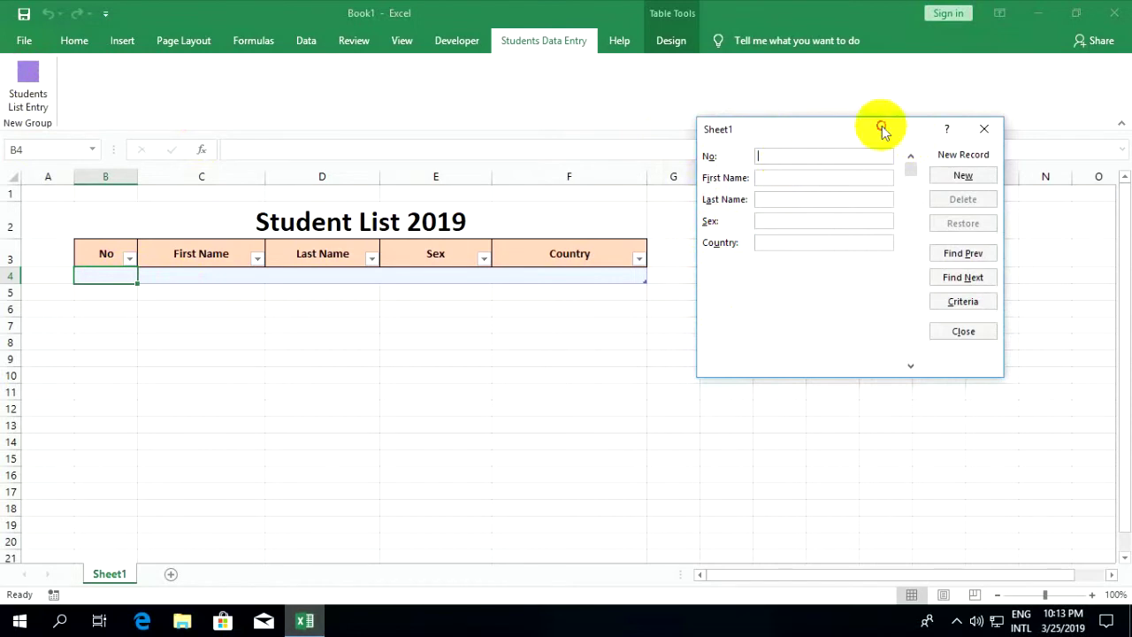
pyautogui.moveTo(883, 129); pyautogui.dragTo(834, 113)
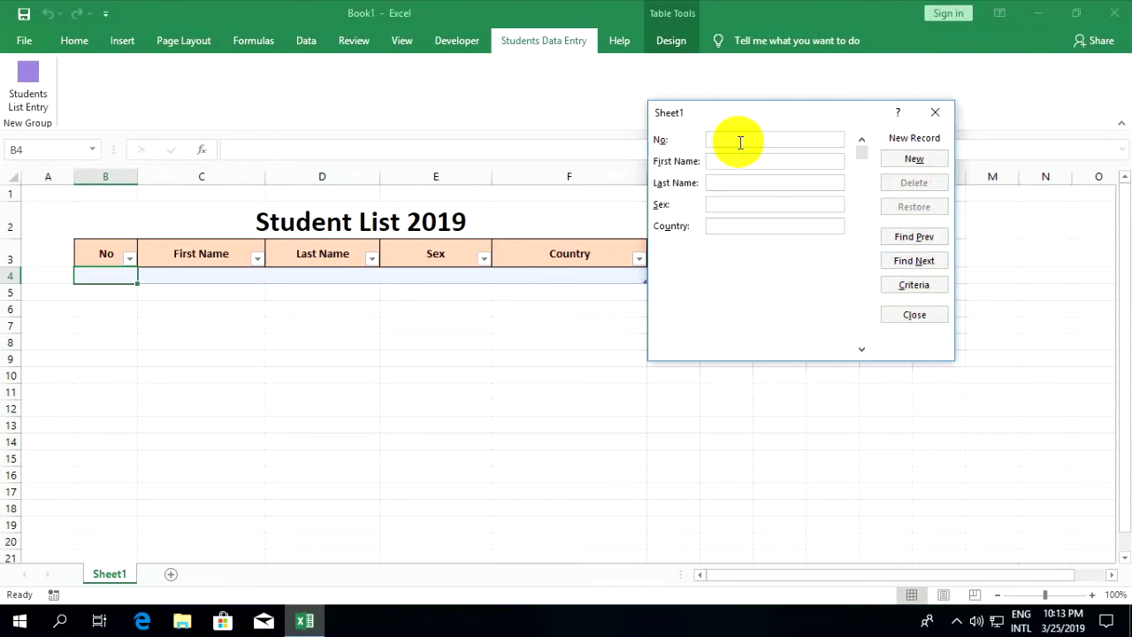
# - Add student 1: First Name A, Last Name B, Male, USA
pyautogui.write('1')
pyautogui.press('Tab')
pyautogui.write('A')
pyautogui.press('Tab')
pyautogui.write('B')
pyautogui.press('Tab')
pyautogui.write('Male')
pyautogui.press('Tab')
pyautogui.write('USA')
pyautogui.press('Return')
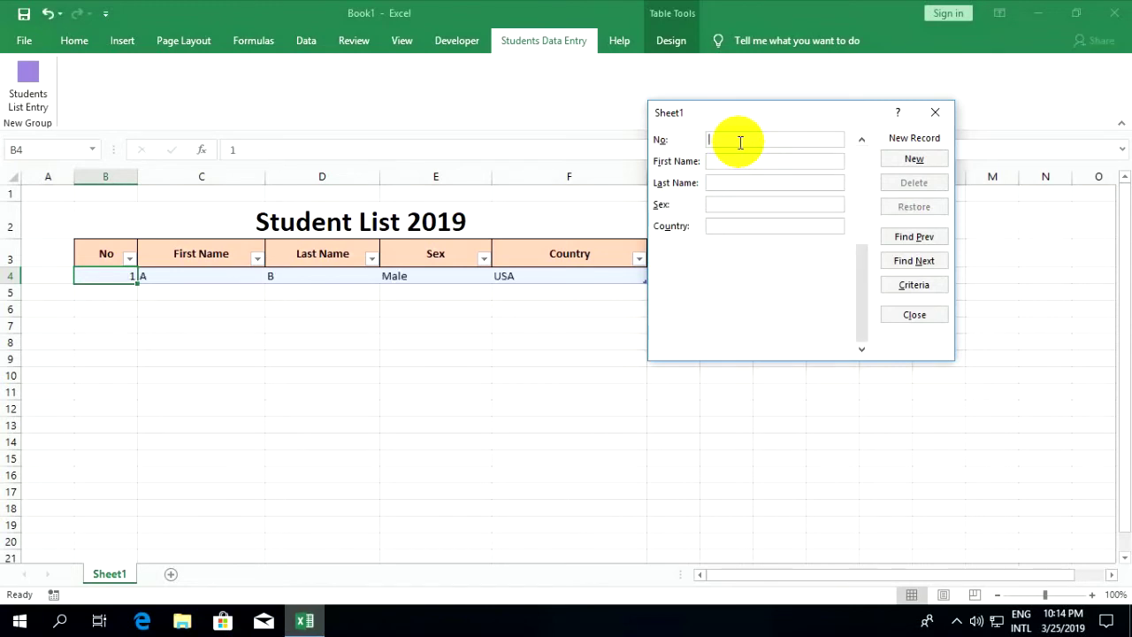
# - Add student 2: First Name B, Last Name A, Female, India
pyautogui.write('2')
pyautogui.write('B')
pyautogui.write('A')
pyautogui.press('Tab')
pyautogui.write('Female')
pyautogui.press('Tab')
pyautogui.write('India')
pyautogui.press('Return')
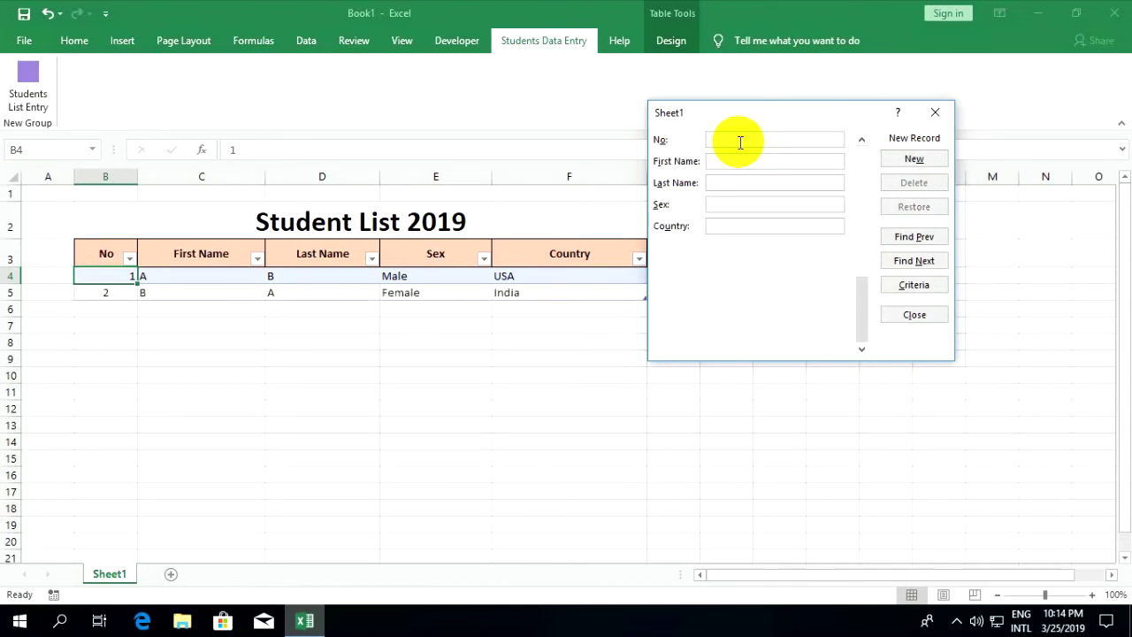
pyautogui.write('3')
pyautogui.press('Tab')
pyautogui.write('EAnte')
pyautogui.press('BackSpace')
pyautogui.press('BackSpace')
pyautogui.write('gkor')
pyautogui.press('Tab')
pyautogui.write('Male')
pyautogui.press('Tab')
pyautogui.write('Khmer')
pyautogui.press('Return')
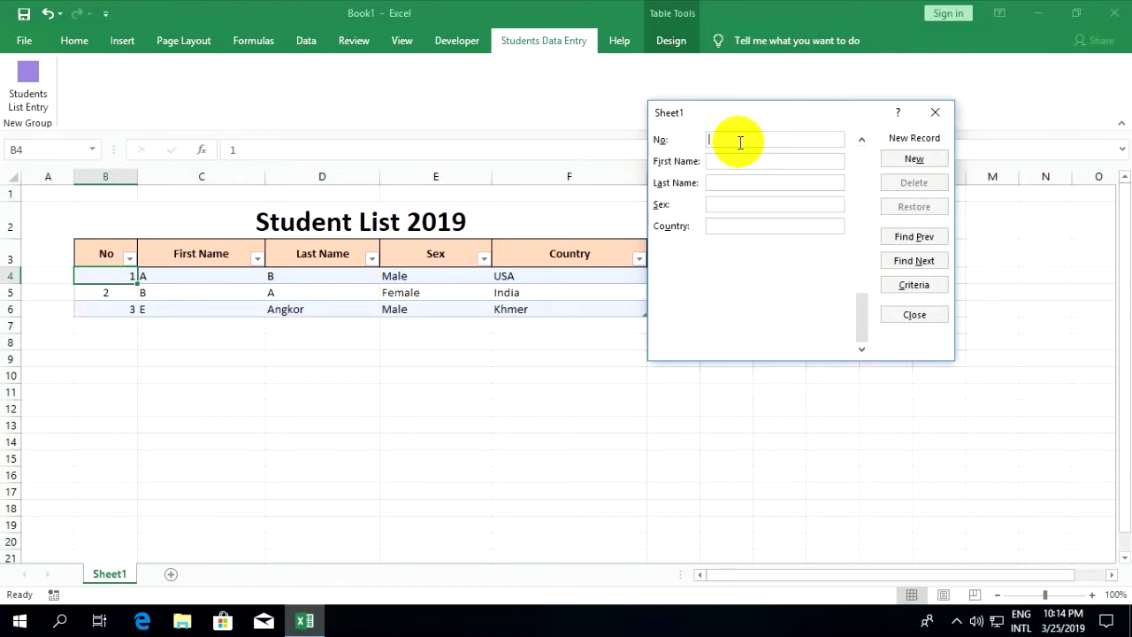
# - Add student 4: Xia Mi, Male, China
pyautogui.write('4')
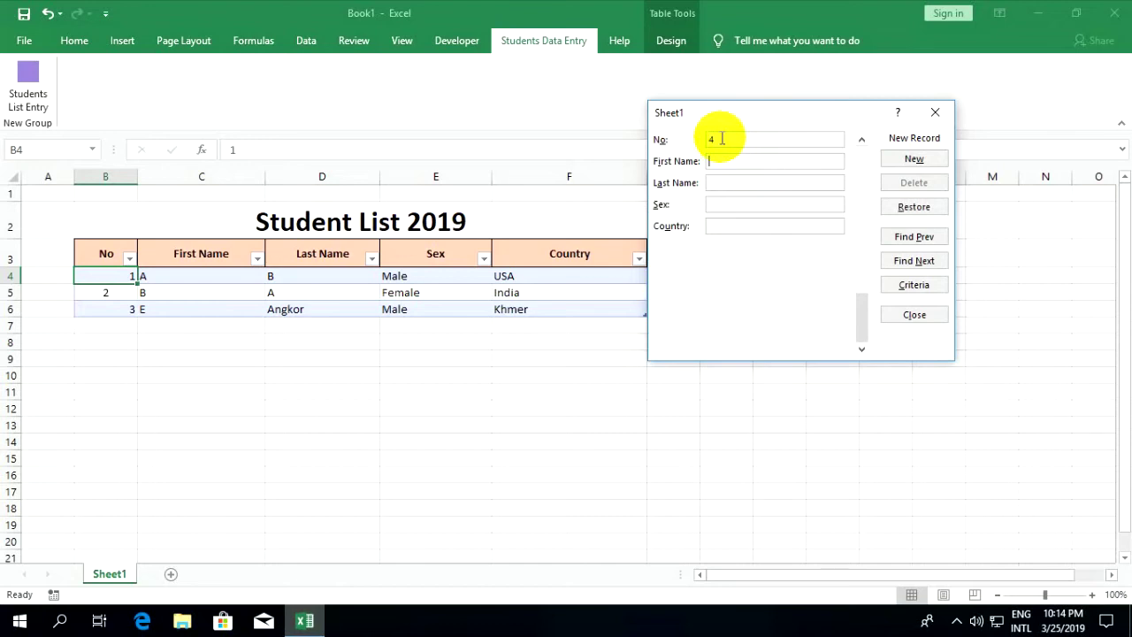
pyautogui.write('K')
pyautogui.write('ia')
pyautogui.press('Tab')
pyautogui.write('Mi')
pyautogui.press('Tab')
pyautogui.write('Male')
pyautogui.press('Tab')
pyautogui.write('China')
pyautogui.press('Return')
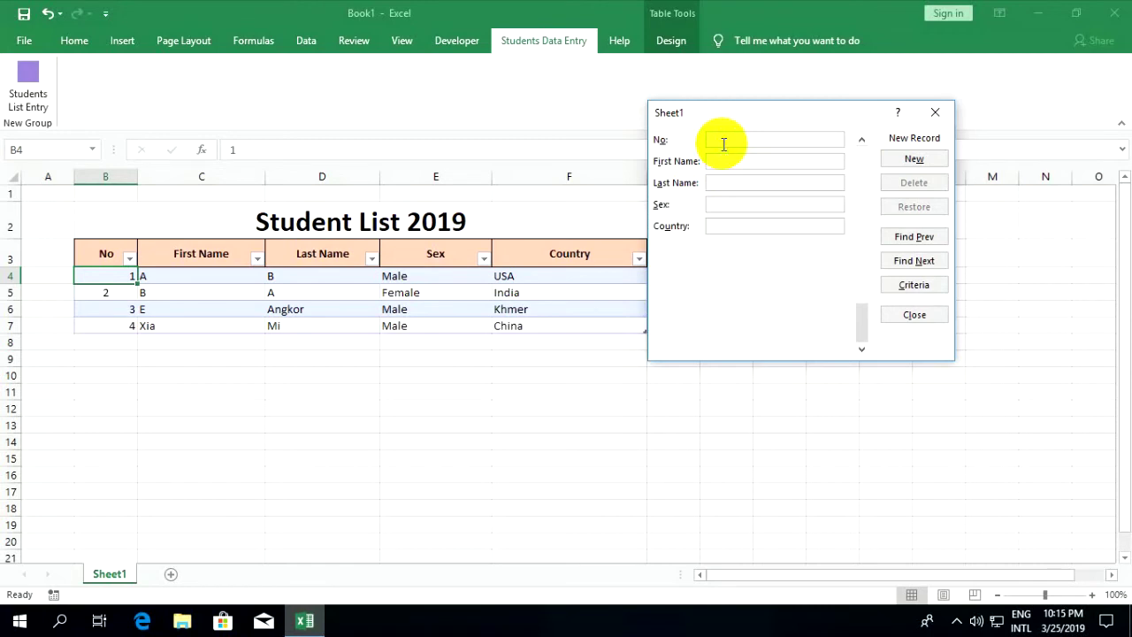
# - Add student 5: Jon Smith, Male, England
pyautogui.write('5')
pyautogui.press('Tab')
pyautogui.write('Jon')
pyautogui.press('Tab')
pyautogui.write('Smith')
pyautogui.press('Tab')
pyautogui.write('Male')
pyautogui.press('Tab')
pyautogui.write('IEngland')
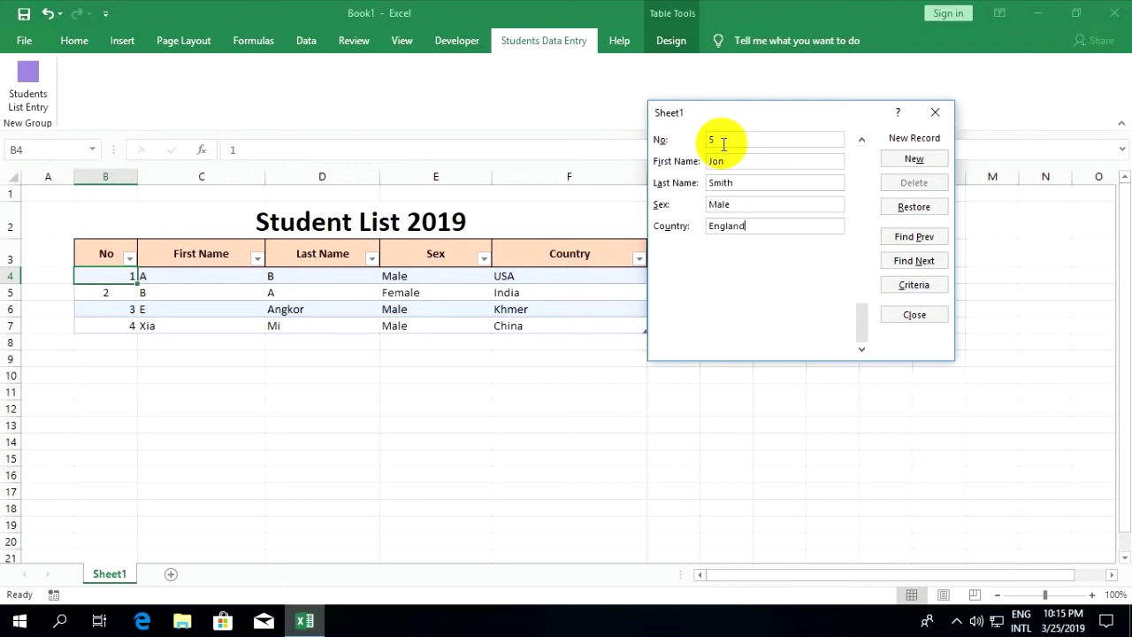
pyautogui.press('Return')
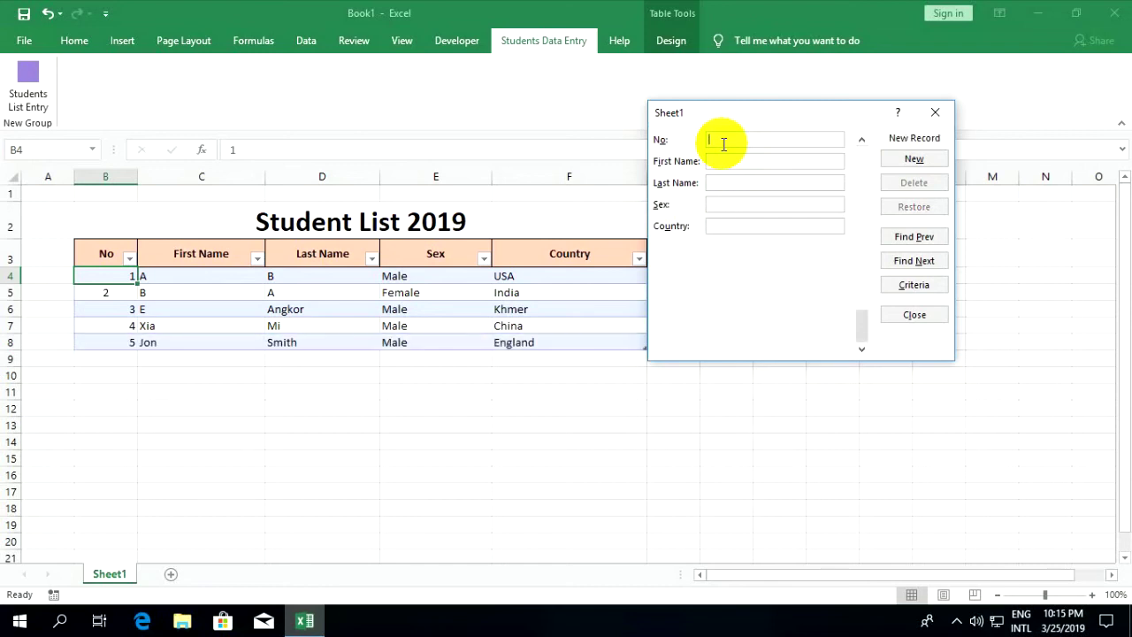
# - Step back through the records with Find Prev until the form shows record 1 of 5 (A B, USA)
pyautogui.click(906, 240)
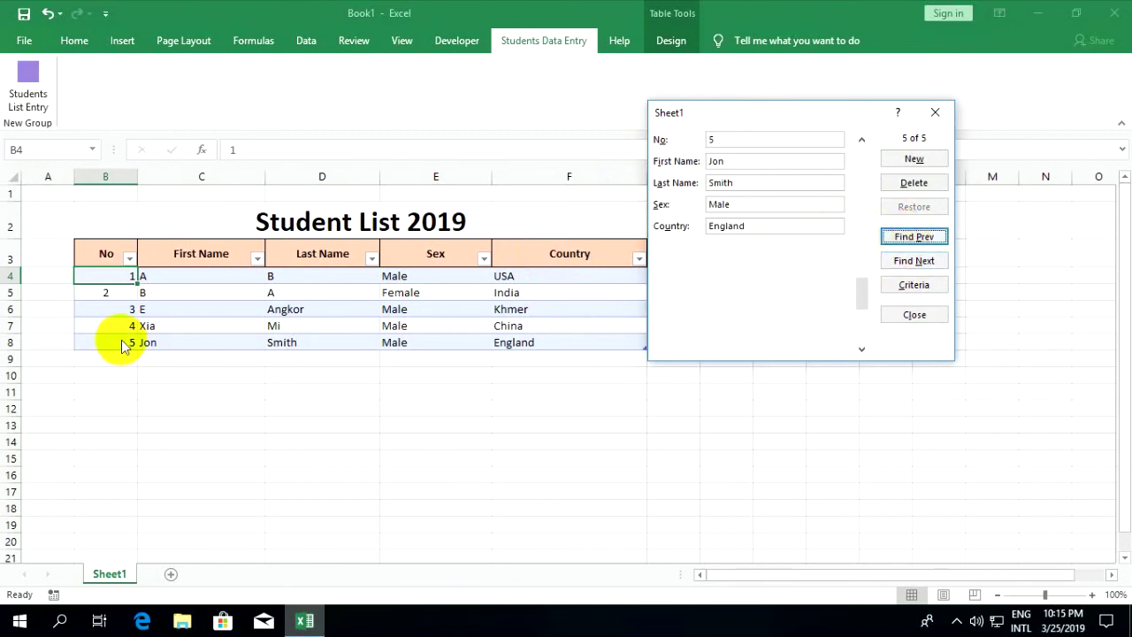
pyautogui.click(911, 261)
pyautogui.click(906, 239)
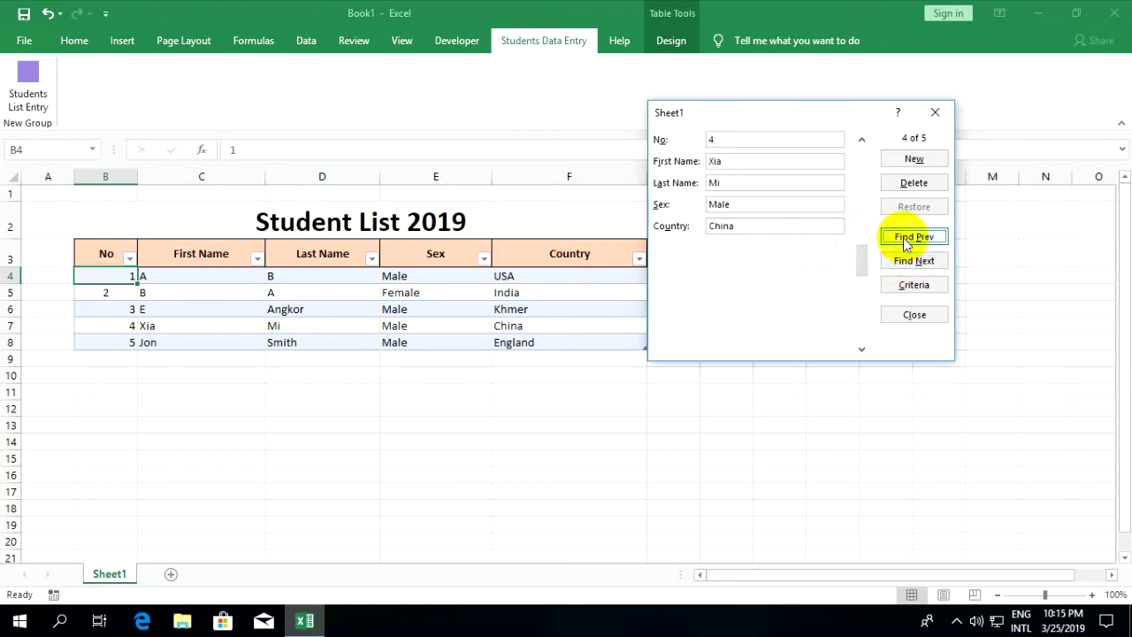
pyautogui.click(905, 240)
pyautogui.click(906, 241)
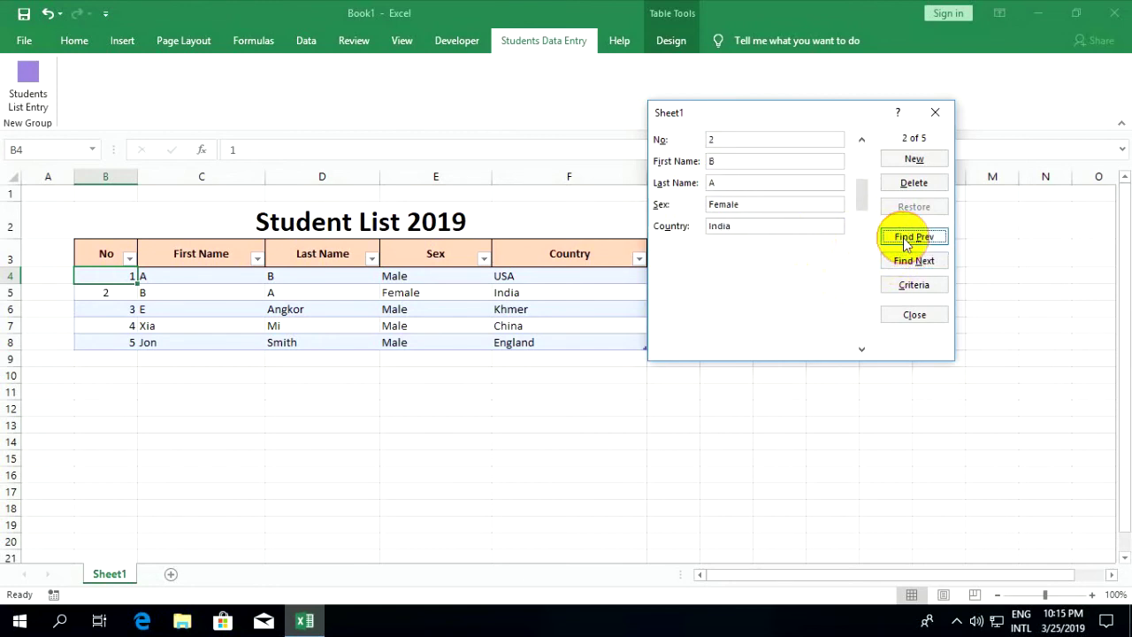
pyautogui.click(906, 241)
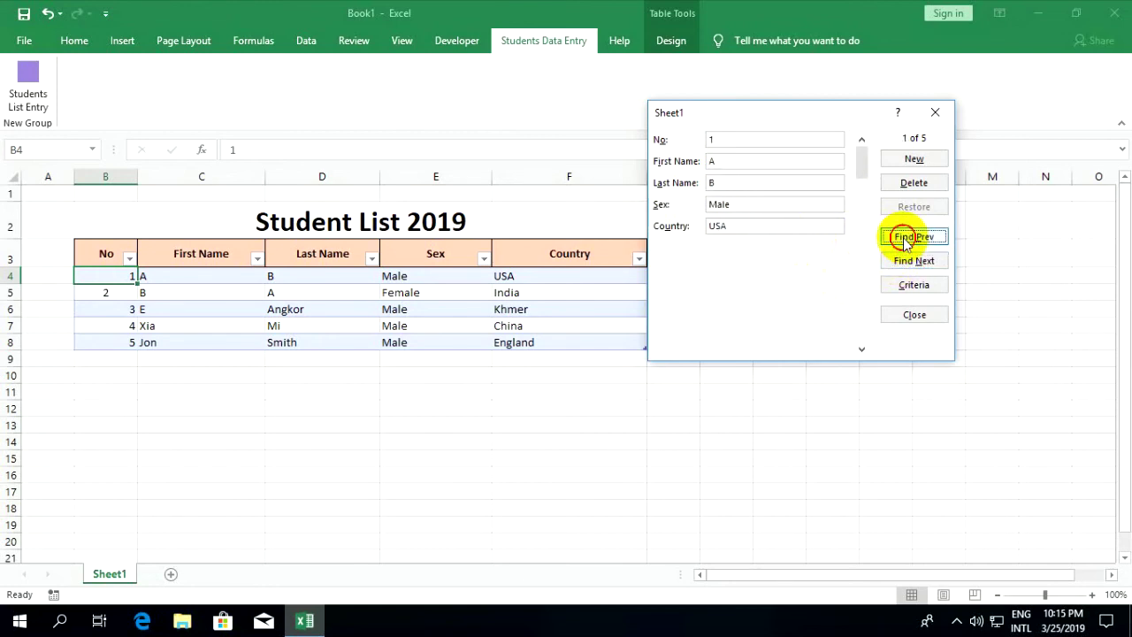
pyautogui.click(726, 138)
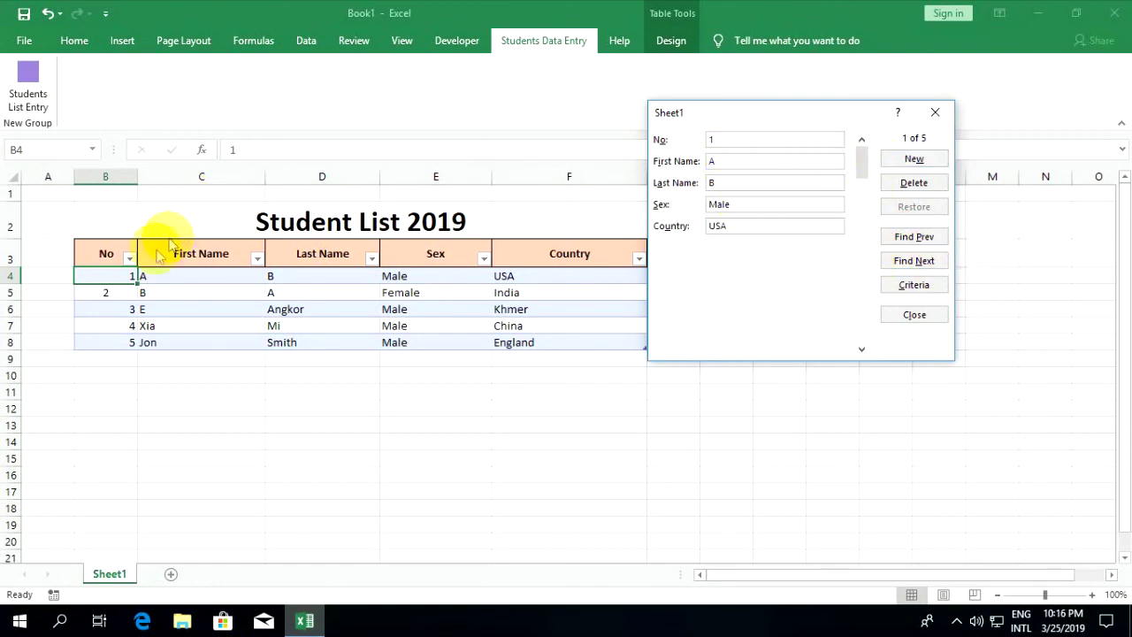
# - Delete record 1 (A B, Male, USA) from the form, leaving four students
pyautogui.click(903, 191)
pyautogui.click(543, 365)
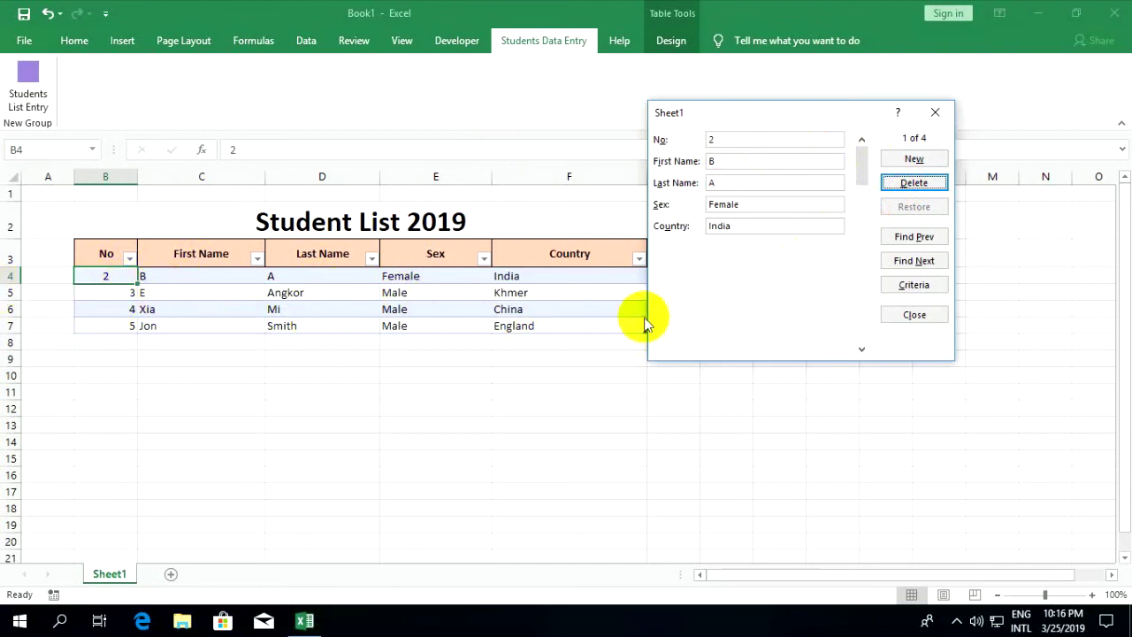
pyautogui.moveTo(794, 116); pyautogui.dragTo(810, 99)
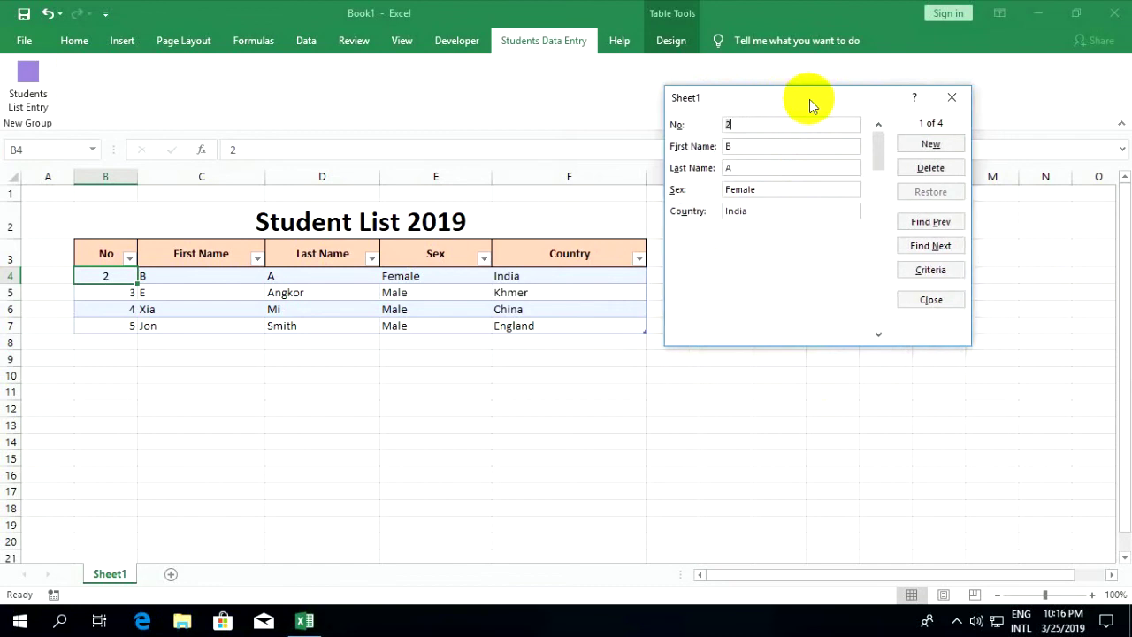